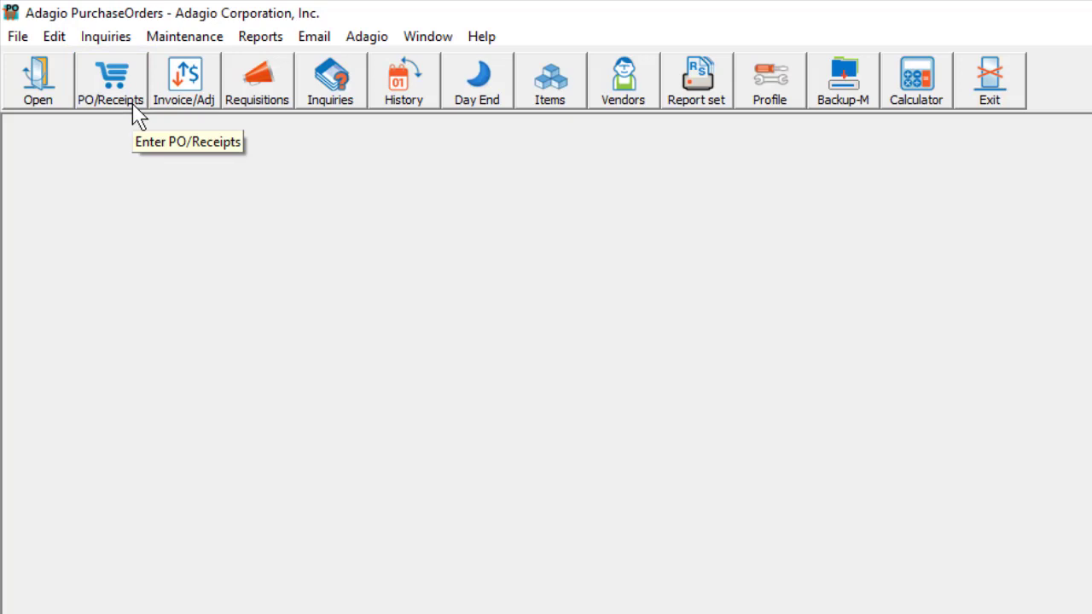
# Open the Edit menu to reveal the POs/Receipts command
pyautogui.click(65, 39)
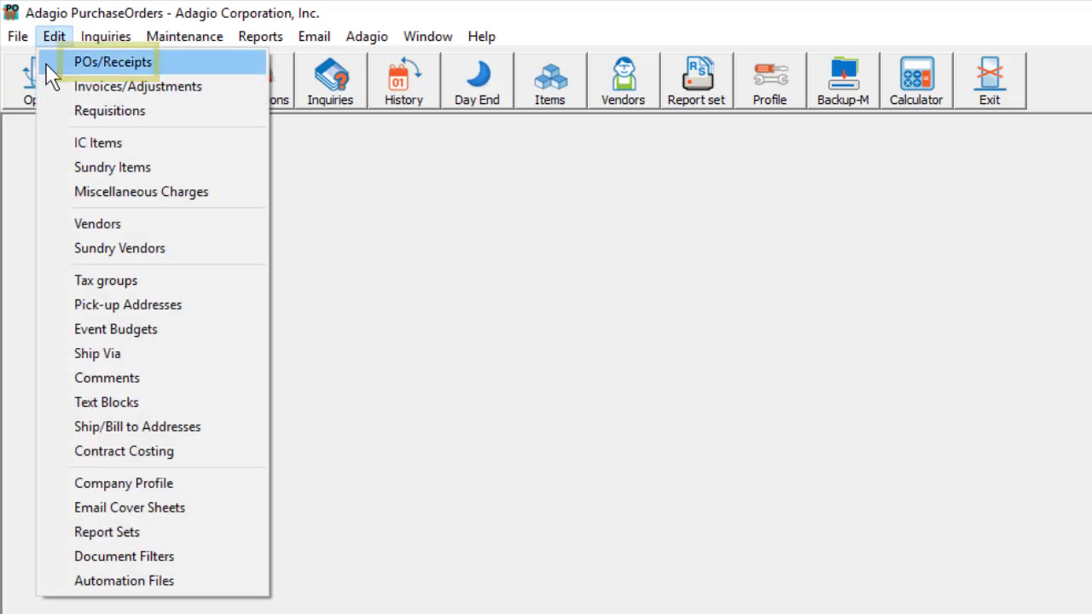
# Open the POs/Receipts list and turn the Entered filter off so all 23 POs show
pyautogui.click(50, 63)
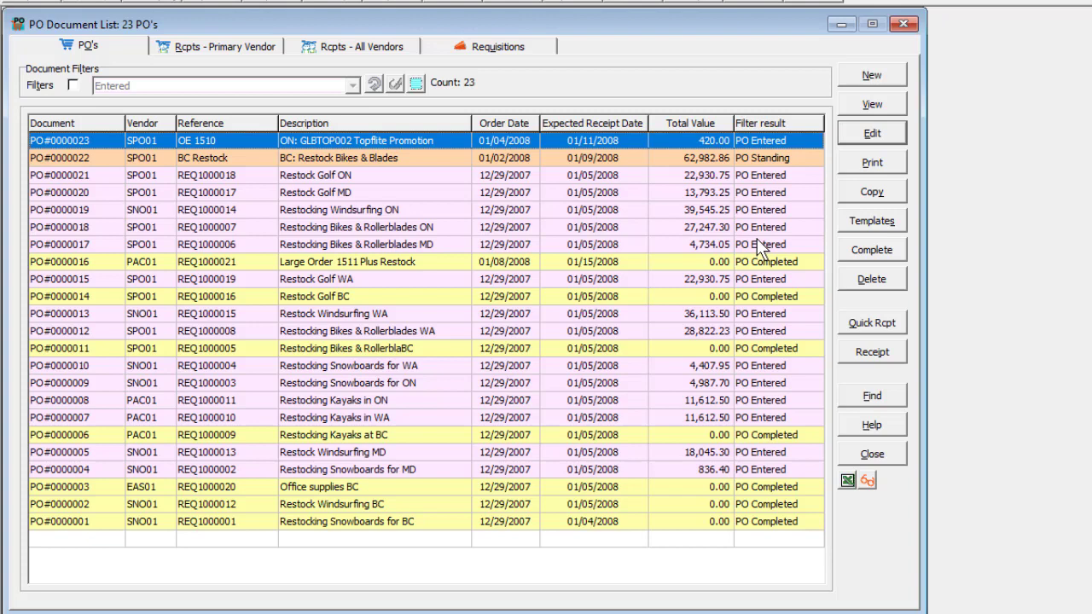
pyautogui.click(74, 85)
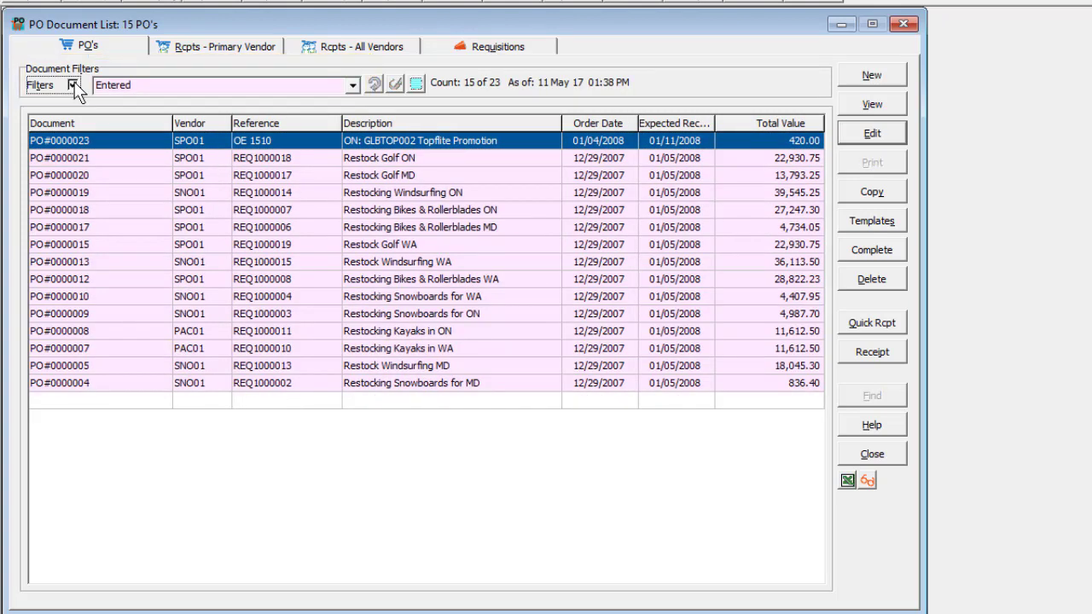
pyautogui.click(74, 83)
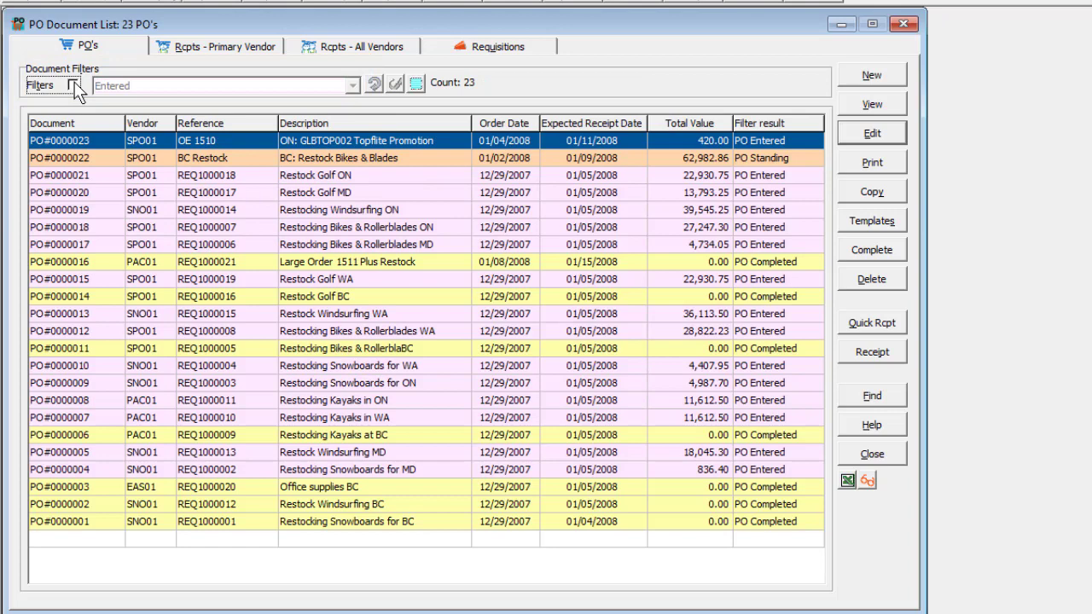
# Look at the Find transaction and Templates windows, closing each without choosing
pyautogui.click(844, 399)
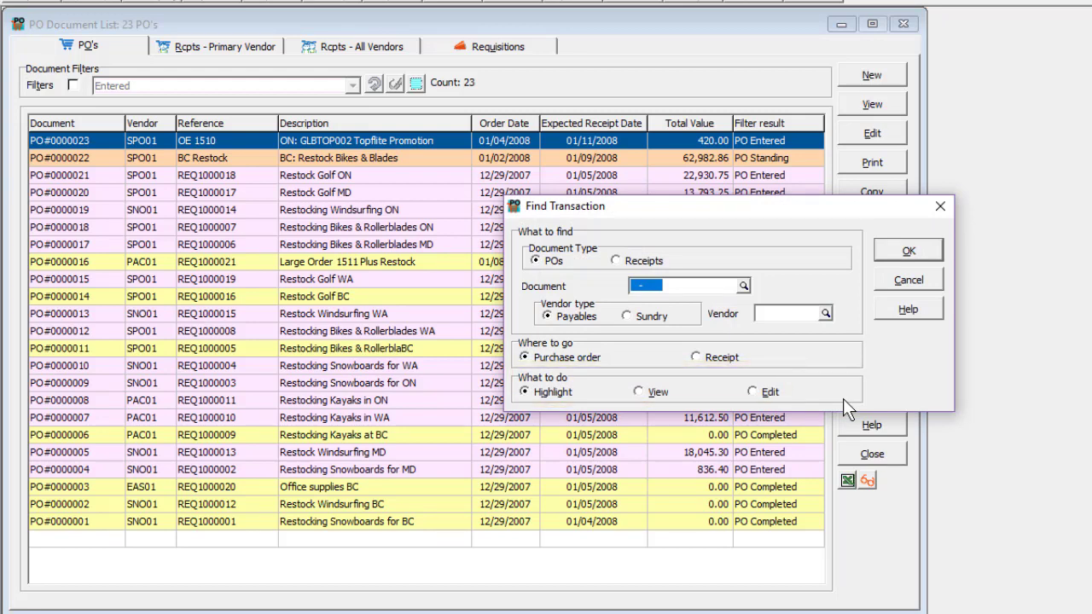
pyautogui.press('Escape')
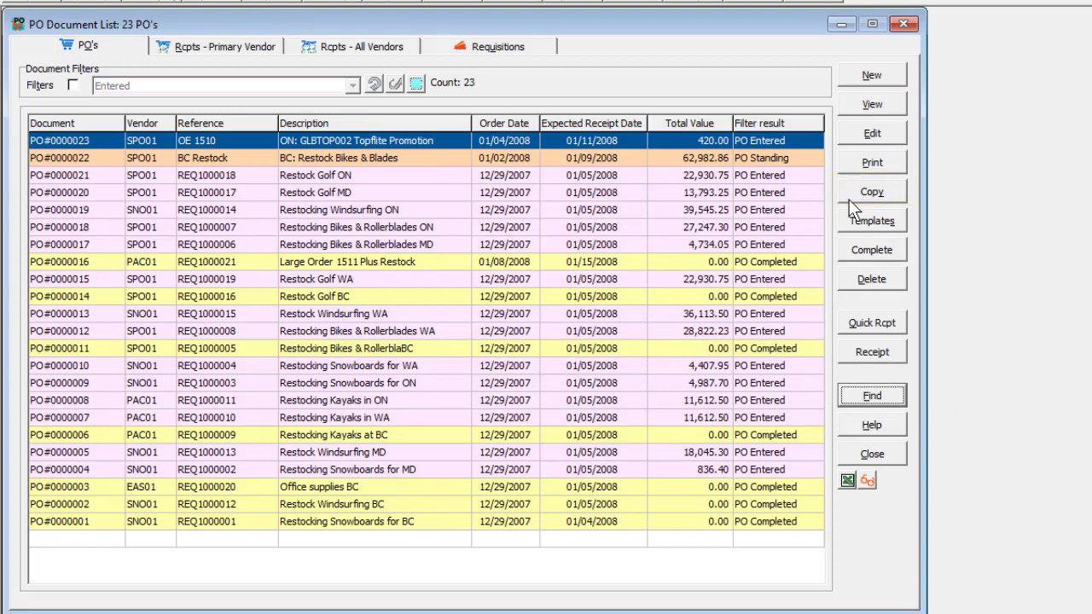
pyautogui.click(848, 225)
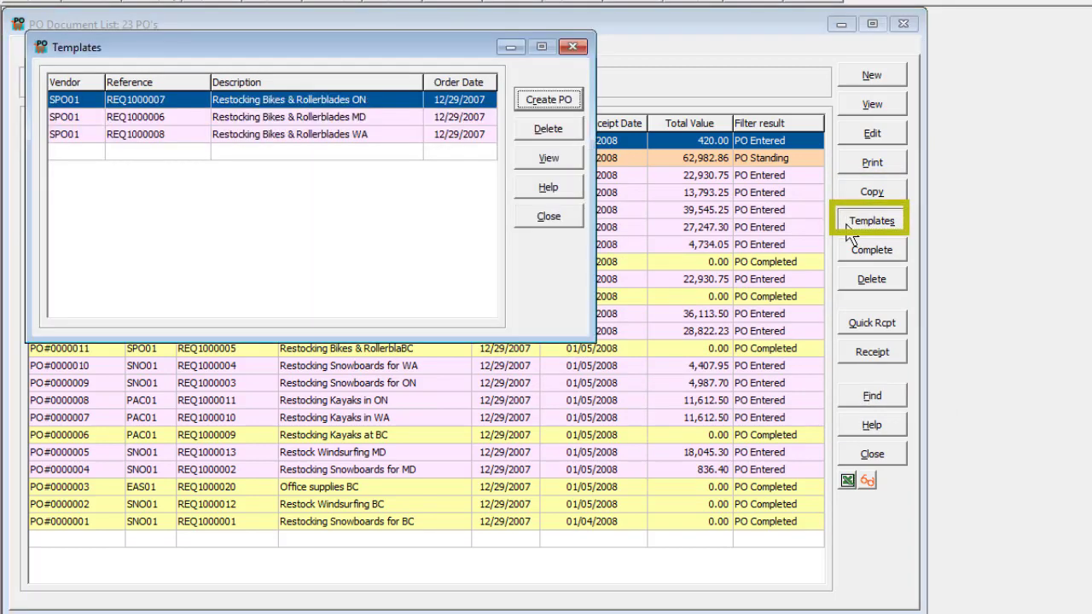
pyautogui.press('Escape')
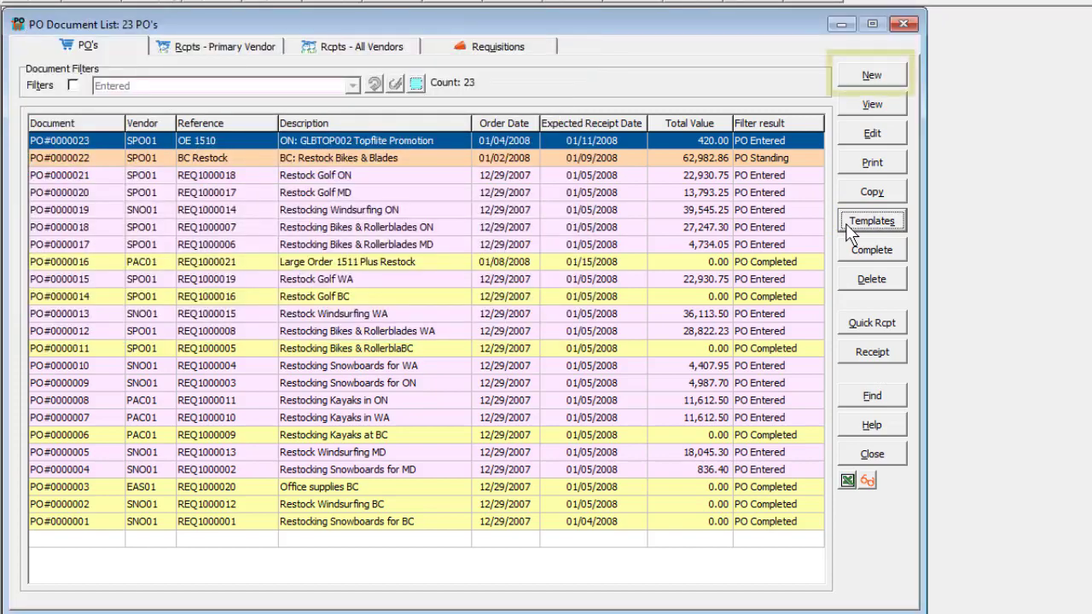
# Start a new PO for vendor SPO01, SportSuppliers.Com, and review its open purchase orders
pyautogui.click(853, 75)
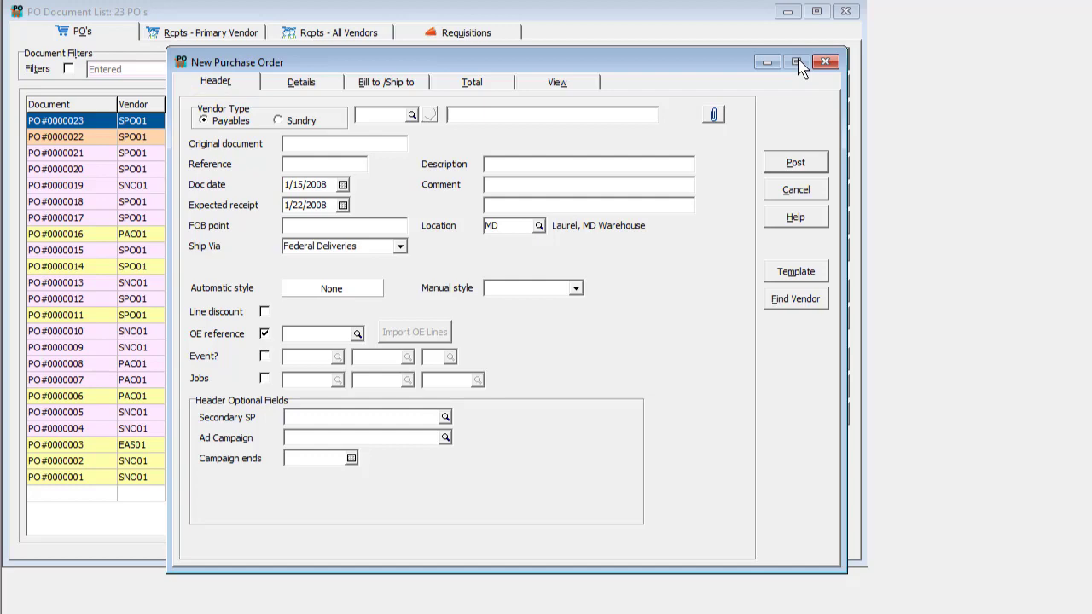
pyautogui.click(412, 115)
pyautogui.press('End')
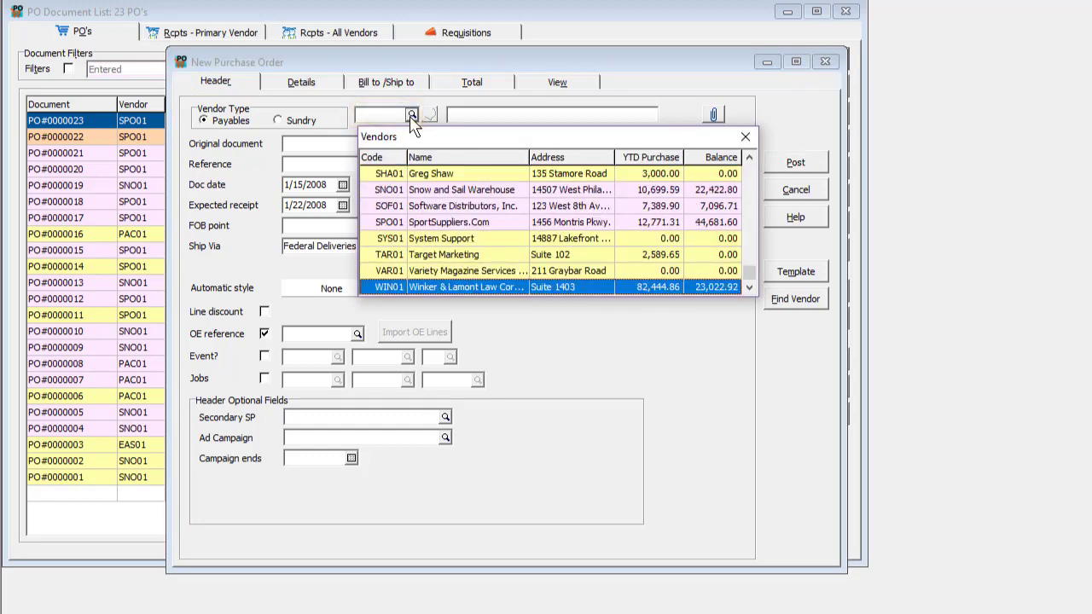
pyautogui.doubleClick(419, 223)
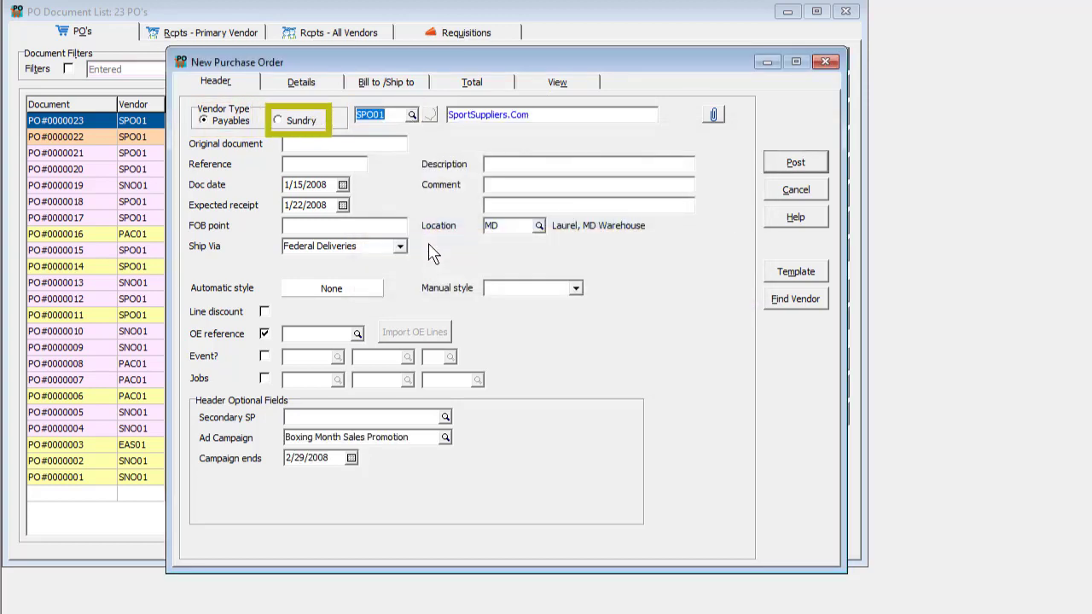
pyautogui.press('Tab')
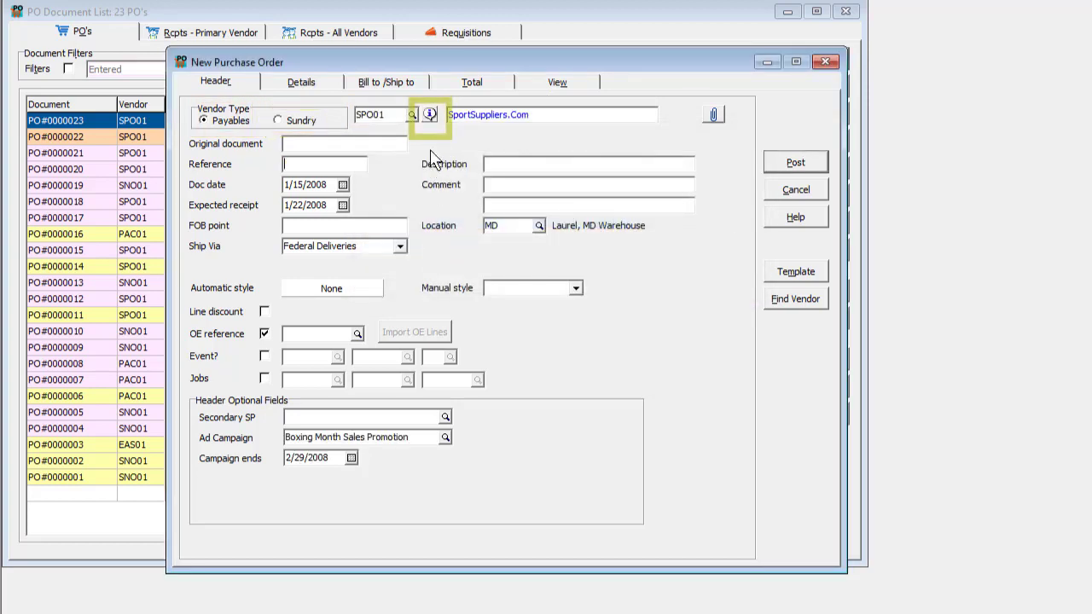
pyautogui.click(430, 116)
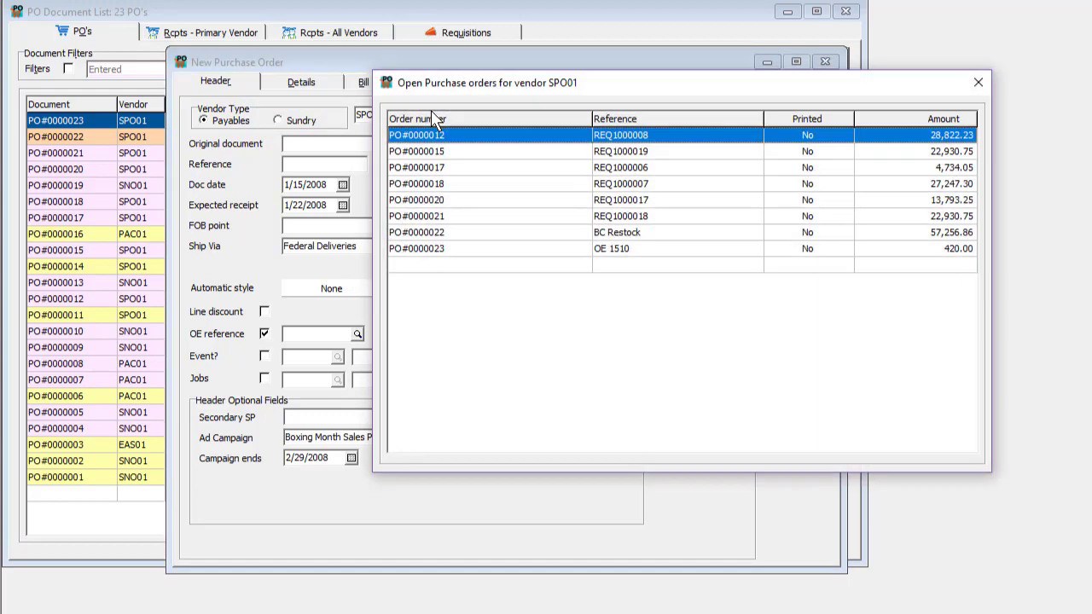
pyautogui.press('Escape')
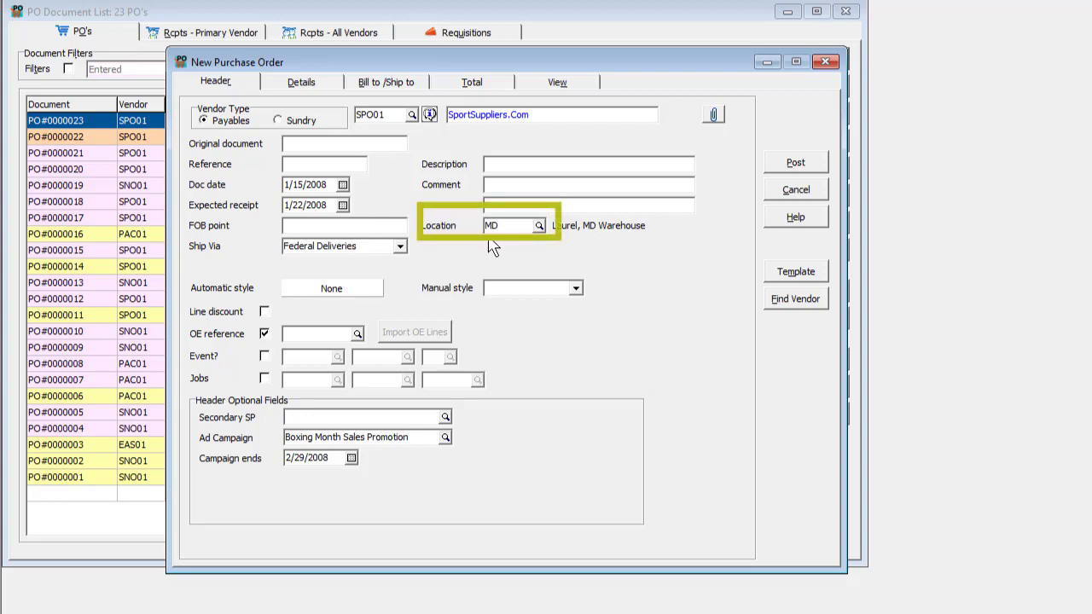
# Check Event?, Jobs and Line discount, and browse the OE reference list without choosing
pyautogui.click(265, 357)
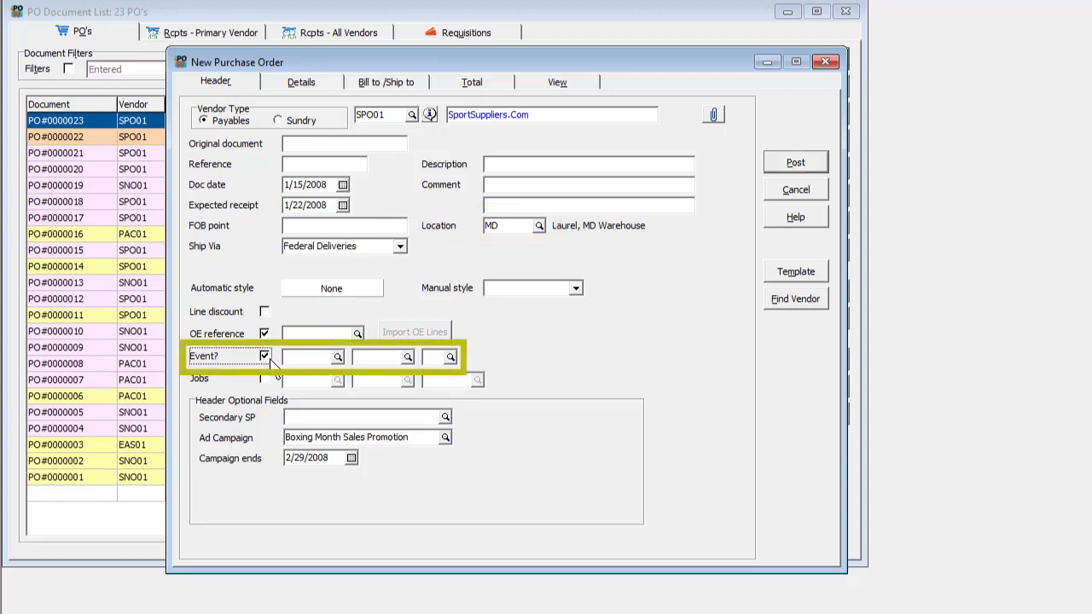
pyautogui.click(265, 379)
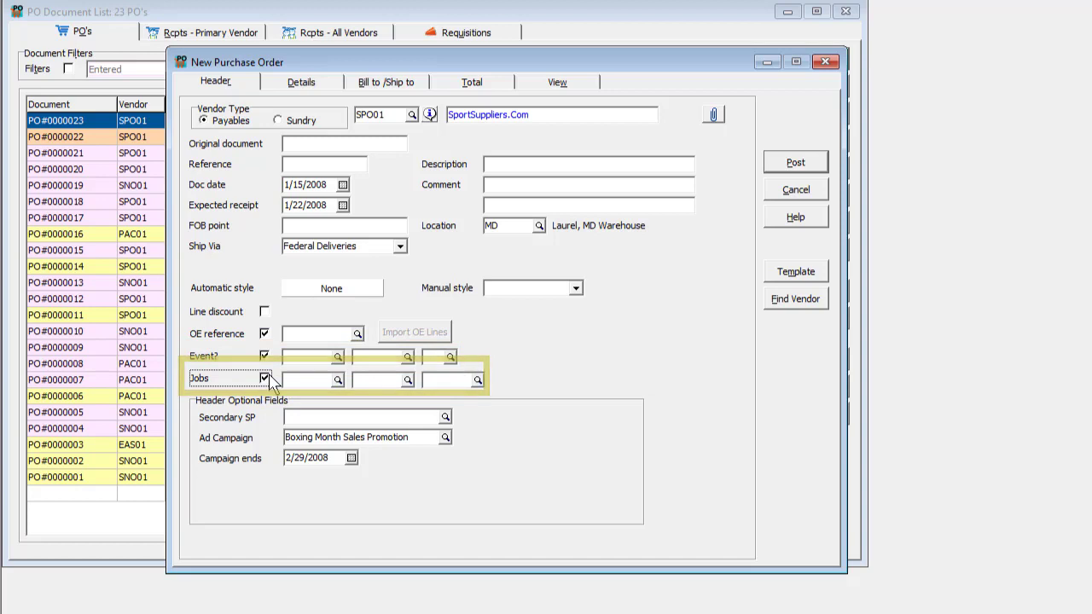
pyautogui.click(266, 312)
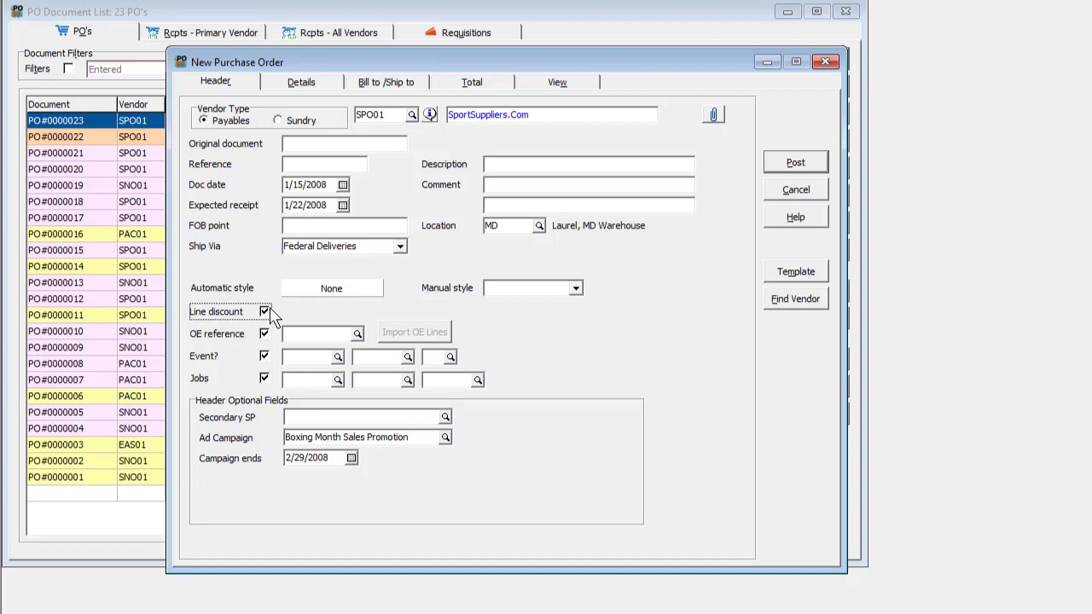
pyautogui.click(358, 335)
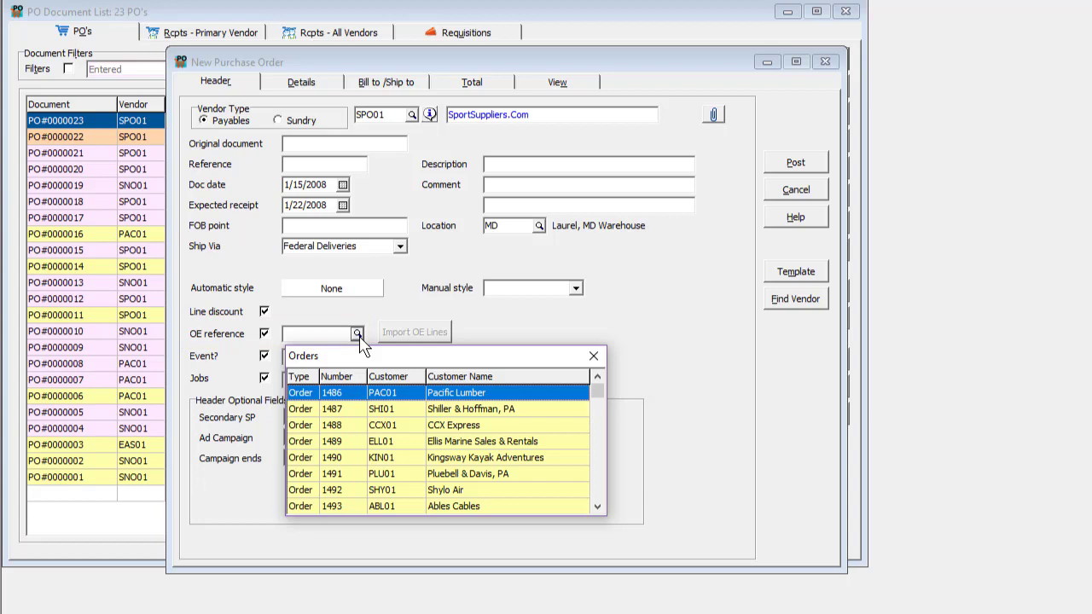
pyautogui.press('Escape')
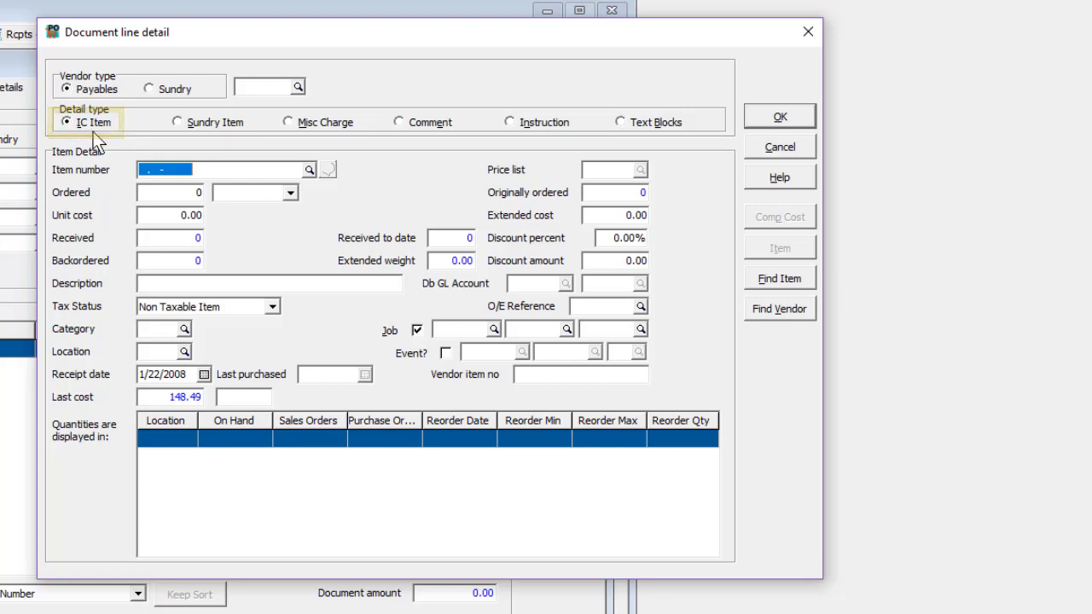
# Toggle the line between Sundry Item and IC Item and browse the line vendor list
pyautogui.click(178, 123)
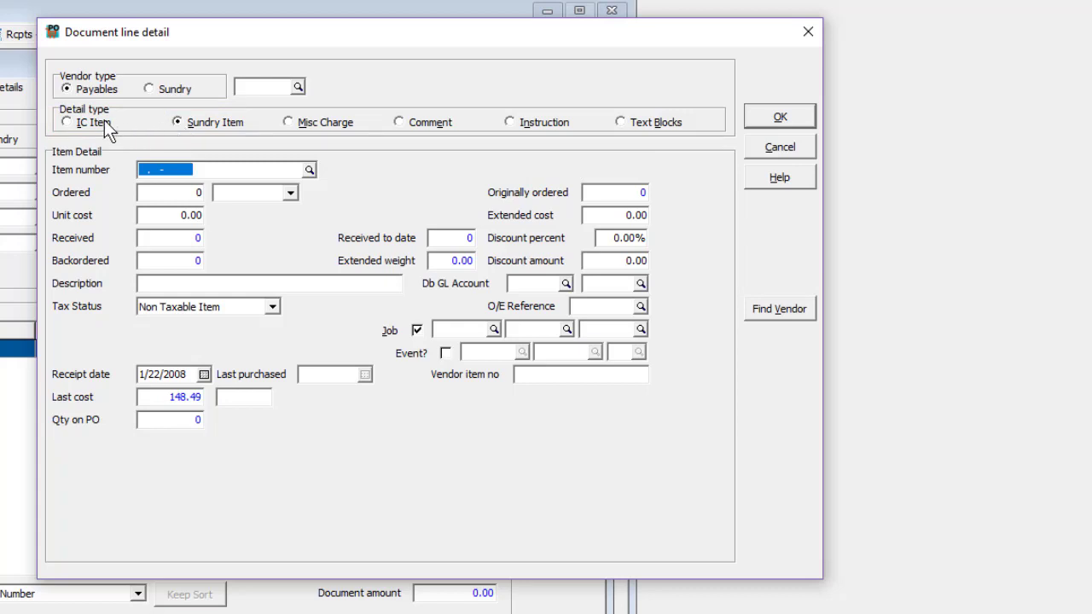
pyautogui.click(71, 122)
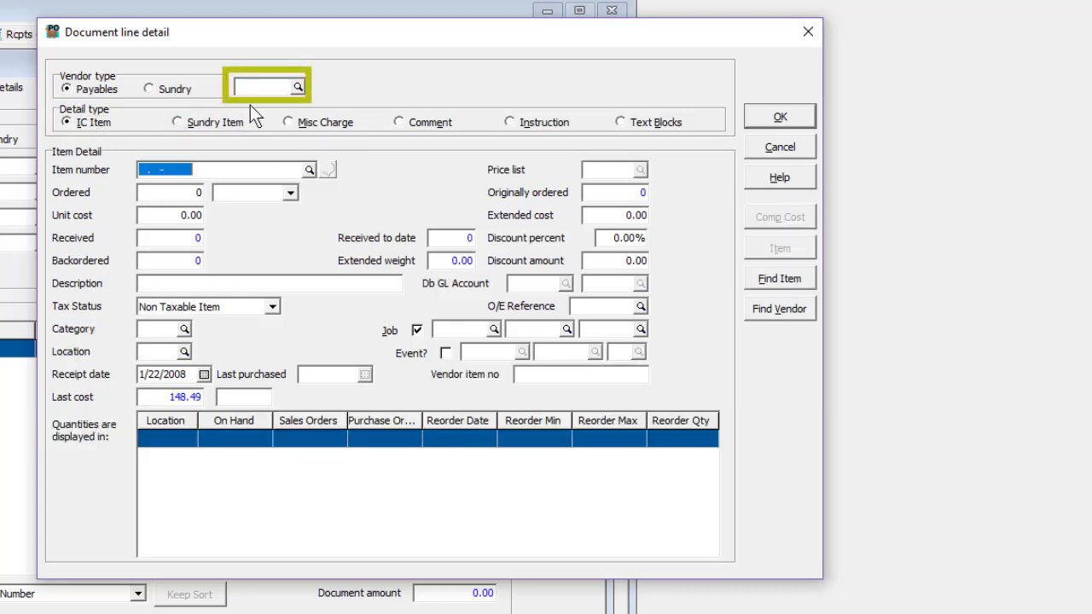
pyautogui.click(296, 93)
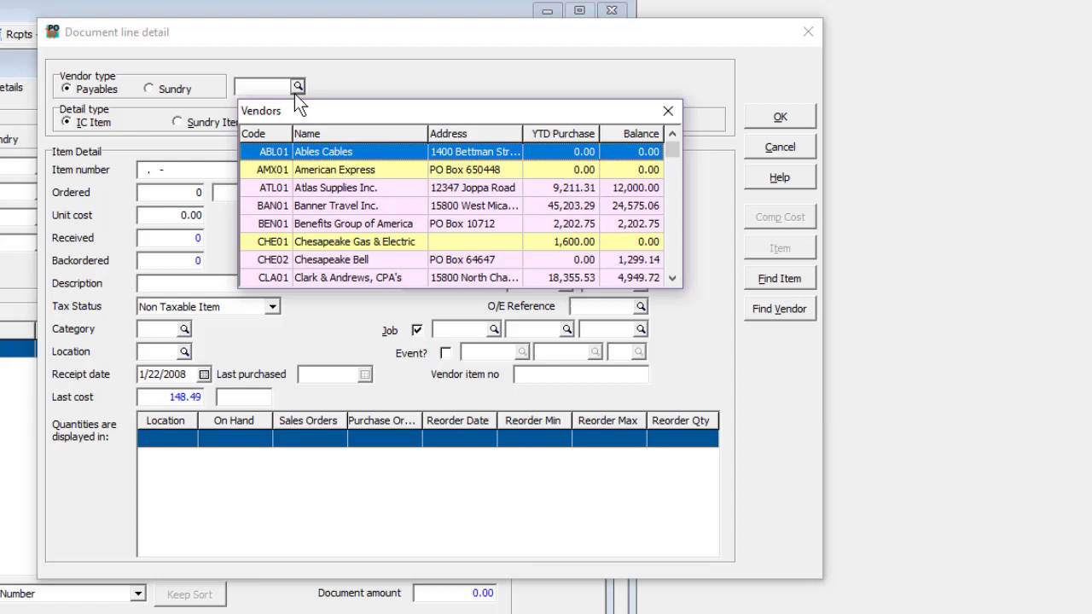
pyautogui.press('Escape')
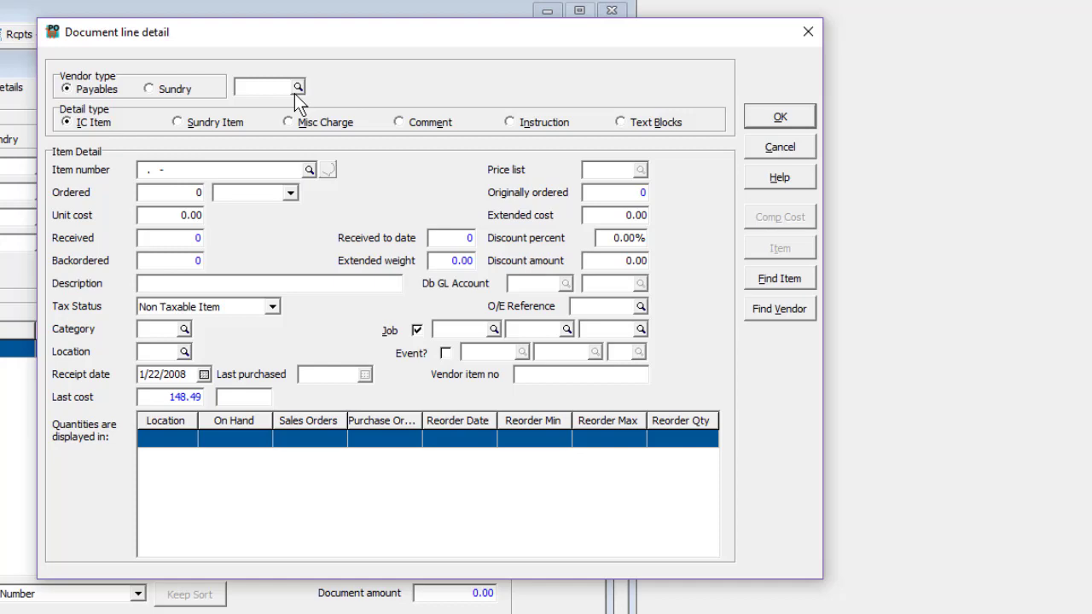
# Find and select item BKH.UNI-004, Men's Via Carisma hybrid, for the line
pyautogui.hotkey('alt', 'f')
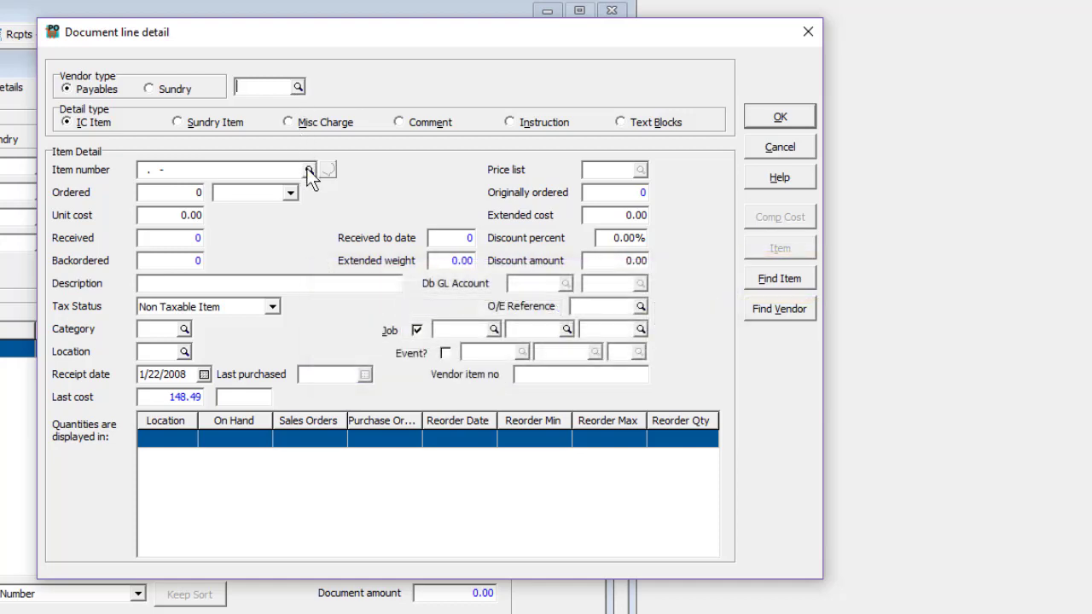
pyautogui.click(309, 170)
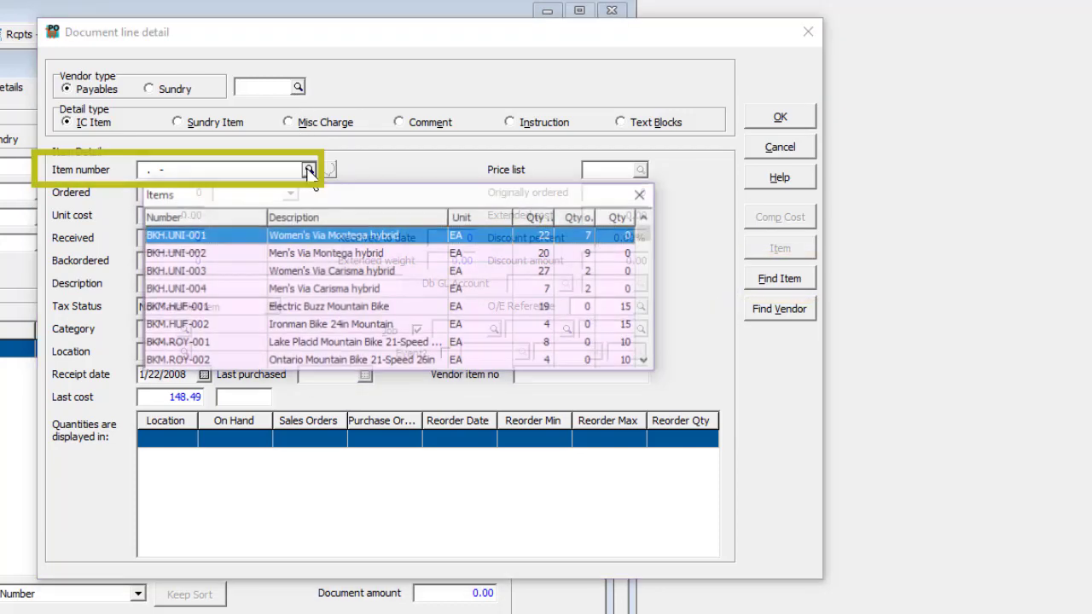
pyautogui.click(286, 291)
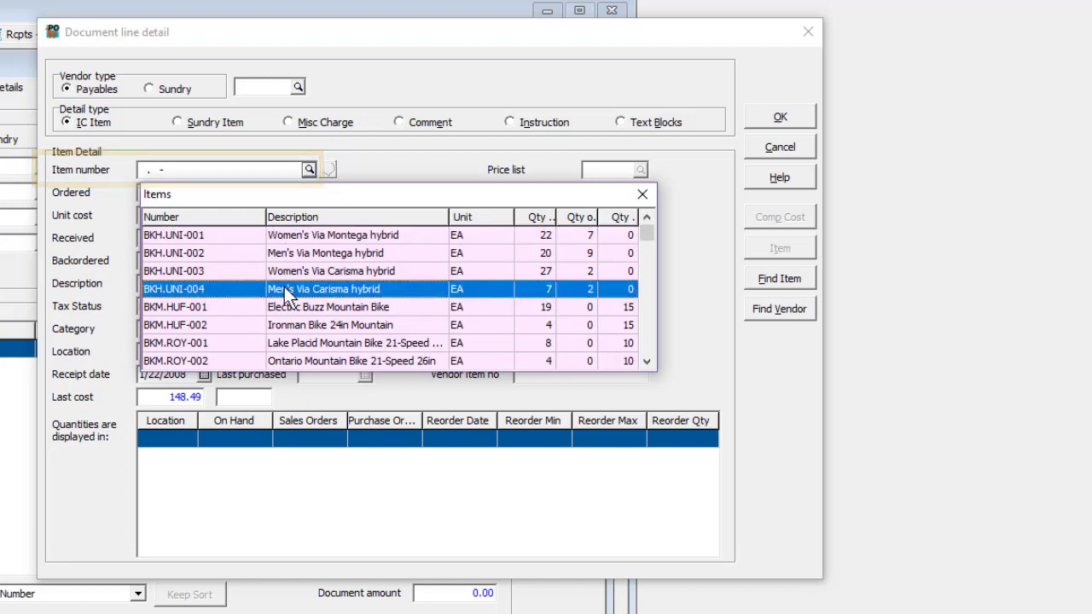
pyautogui.doubleClick(287, 291)
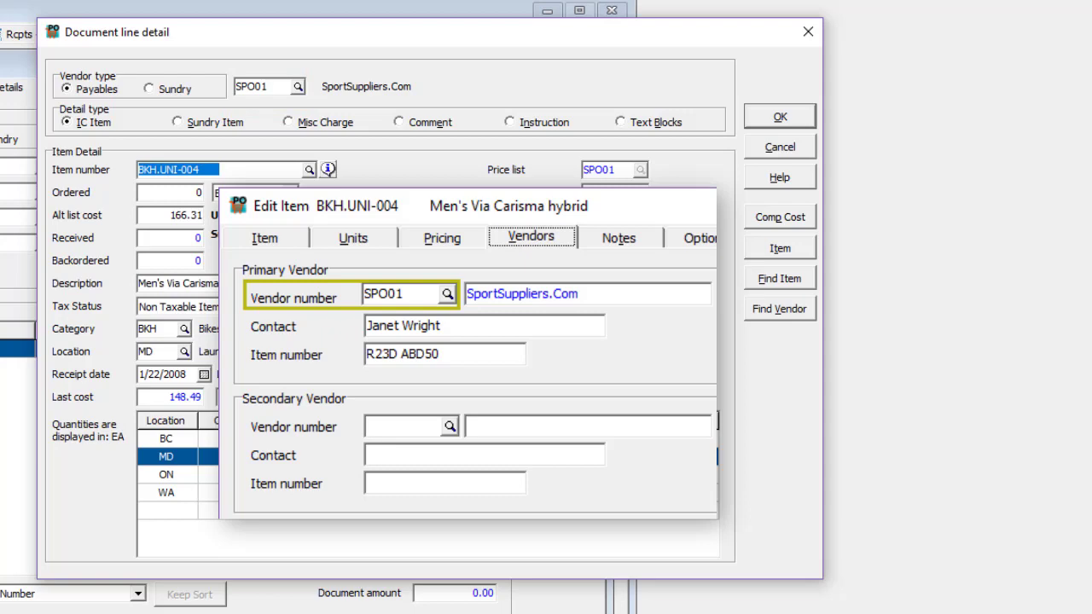
pyautogui.click(329, 170)
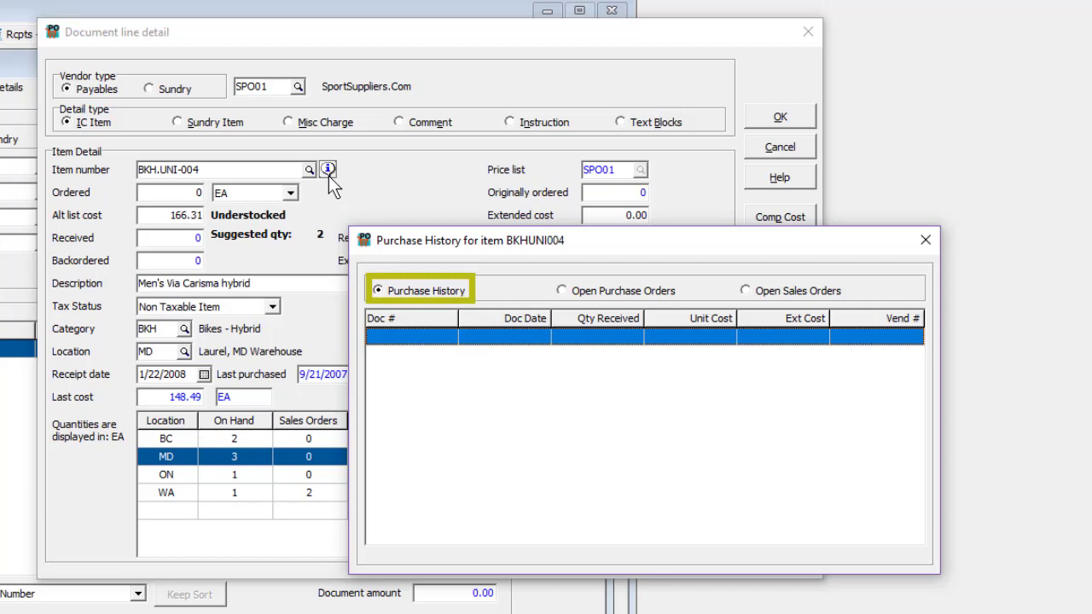
pyautogui.click(563, 291)
pyautogui.click(746, 292)
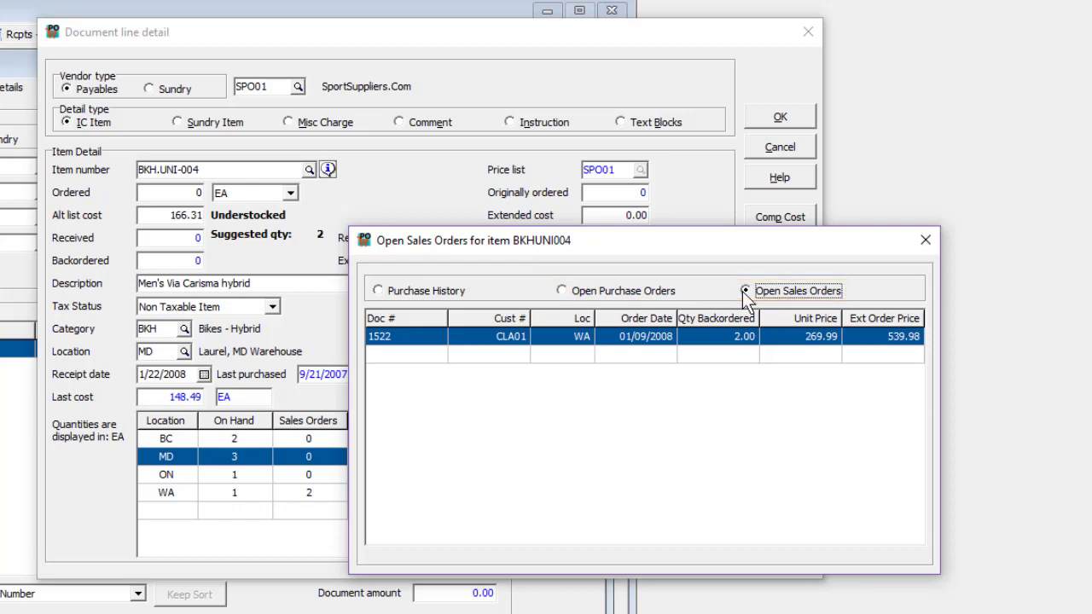
pyautogui.press('Escape')
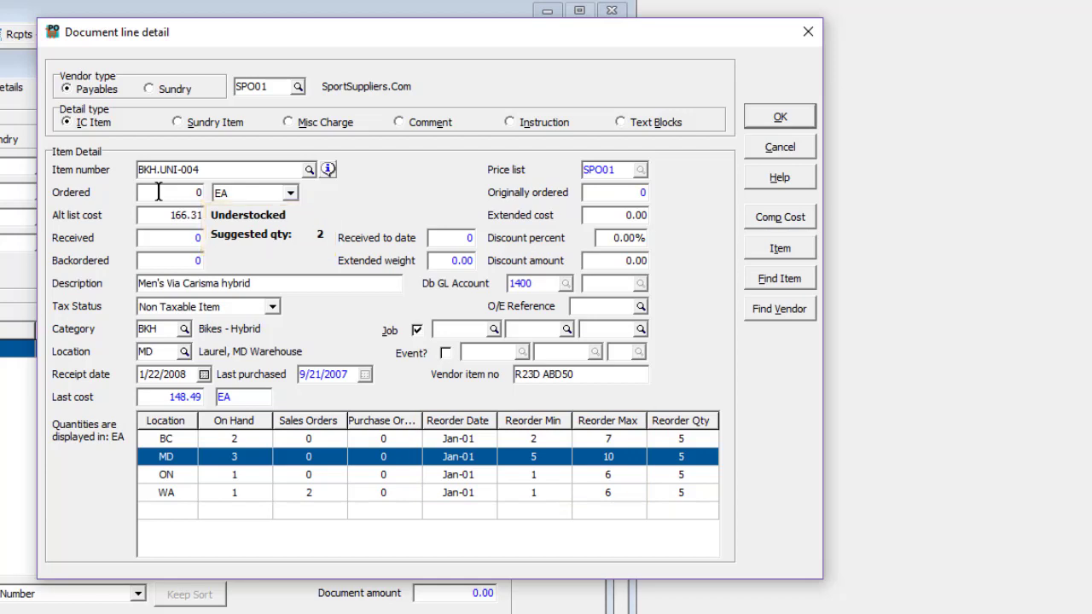
# Enter an ordered quantity of 10, then change it to 5 for BKH.UNI-004
pyautogui.write('10')
pyautogui.press('Tab')
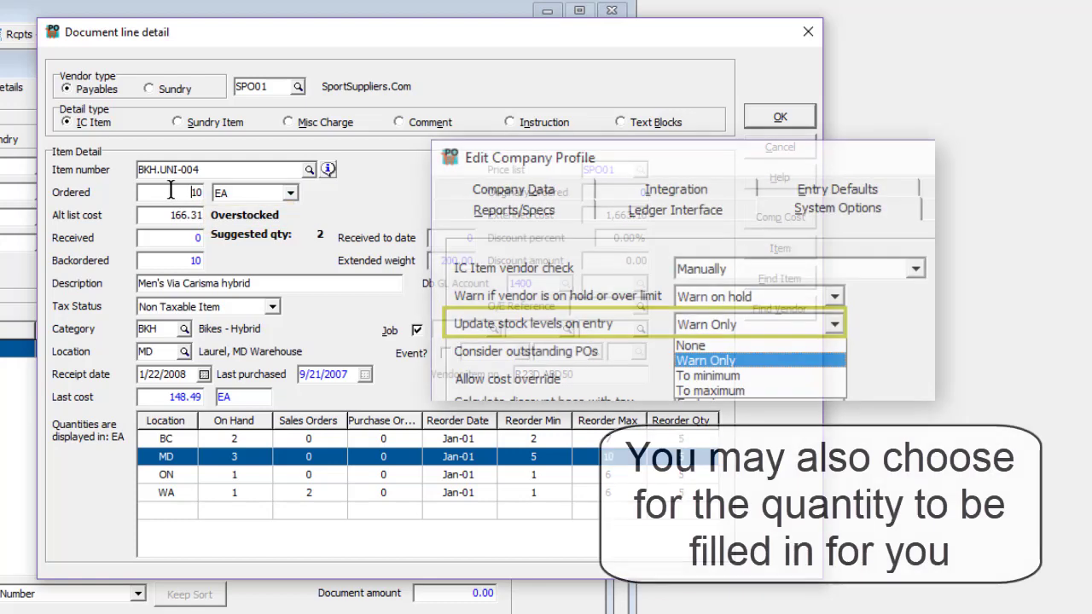
pyautogui.doubleClick(197, 192)
pyautogui.write('5')
pyautogui.press('Tab')
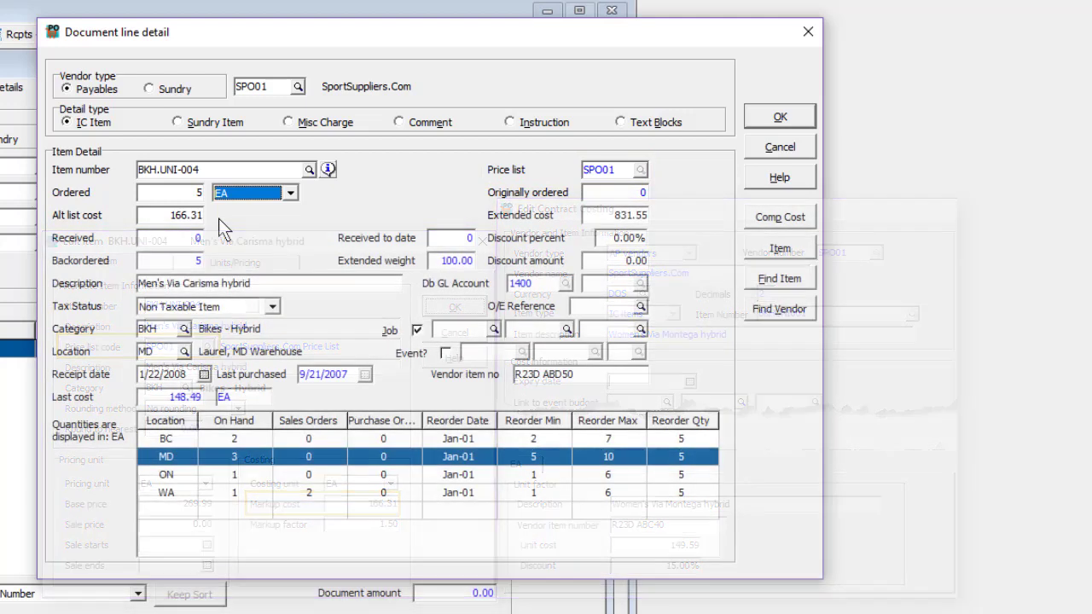
# Compare BKH.UNI-004's cost across vendors, uncheck Job, and save the line
pyautogui.click(760, 220)
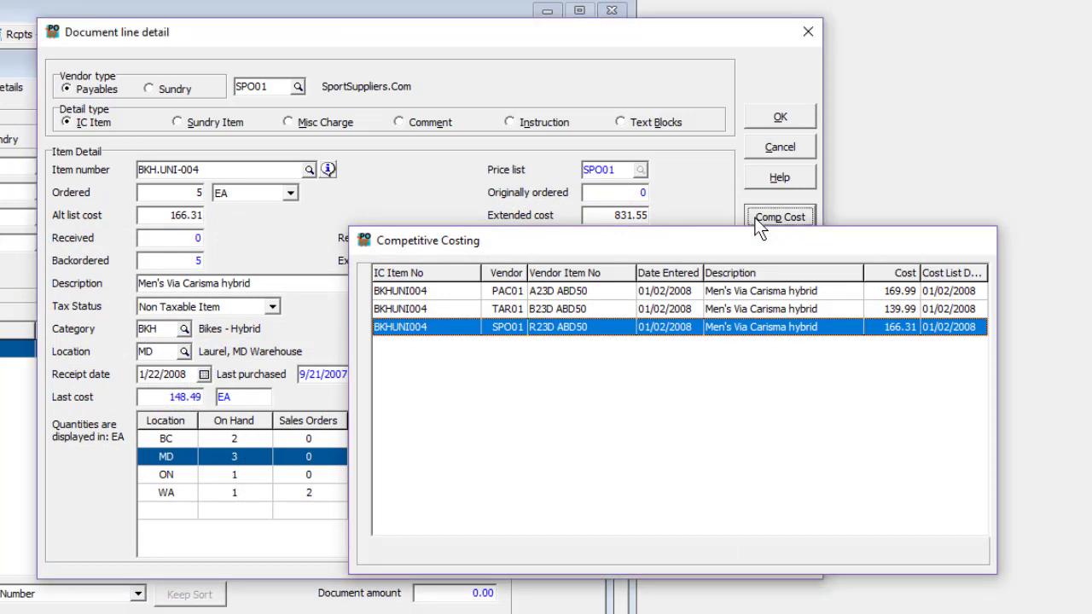
pyautogui.press('Escape')
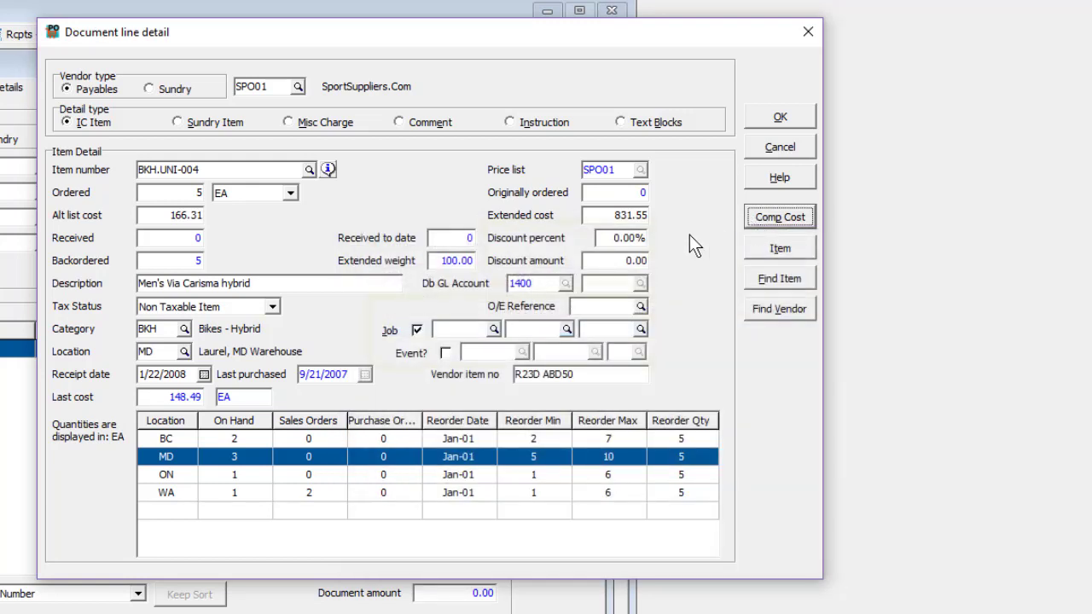
pyautogui.click(418, 331)
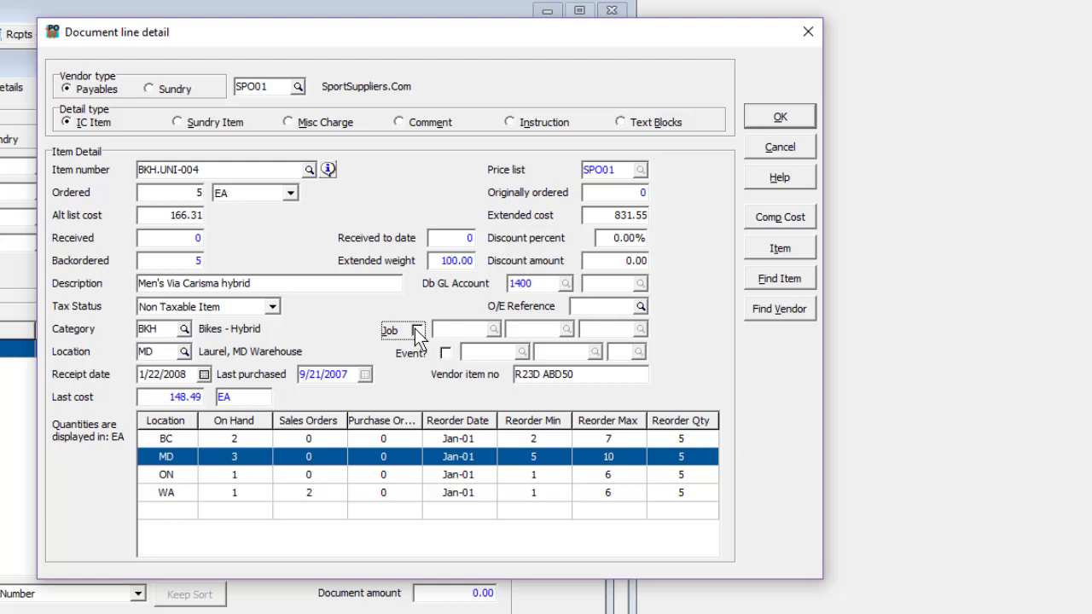
pyautogui.click(754, 119)
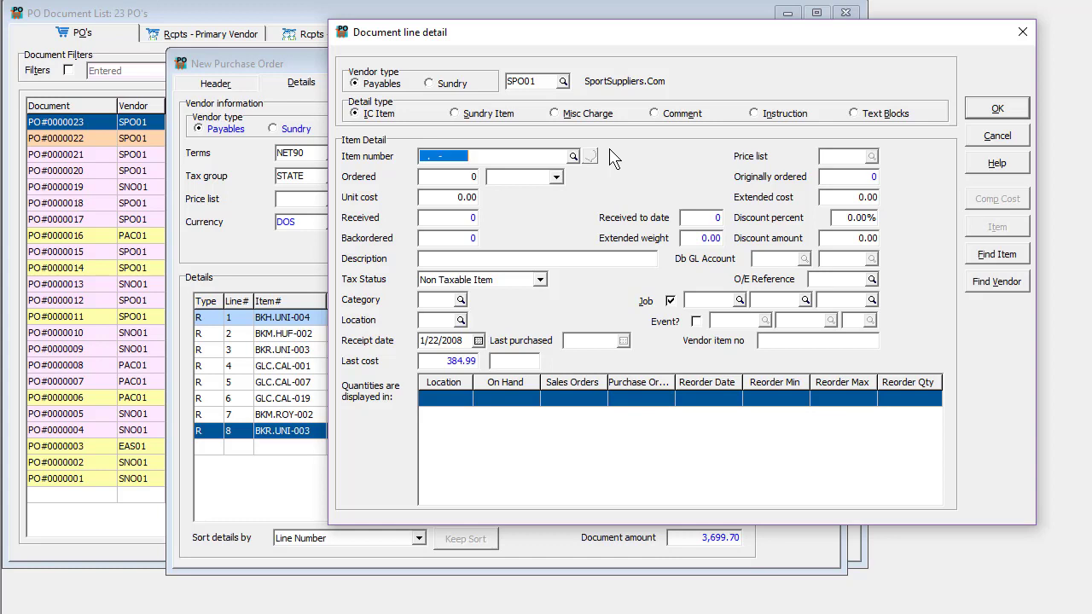
# Add a SHIP misc charge of 20.00, prorated by relative value, as line 9
pyautogui.click(556, 115)
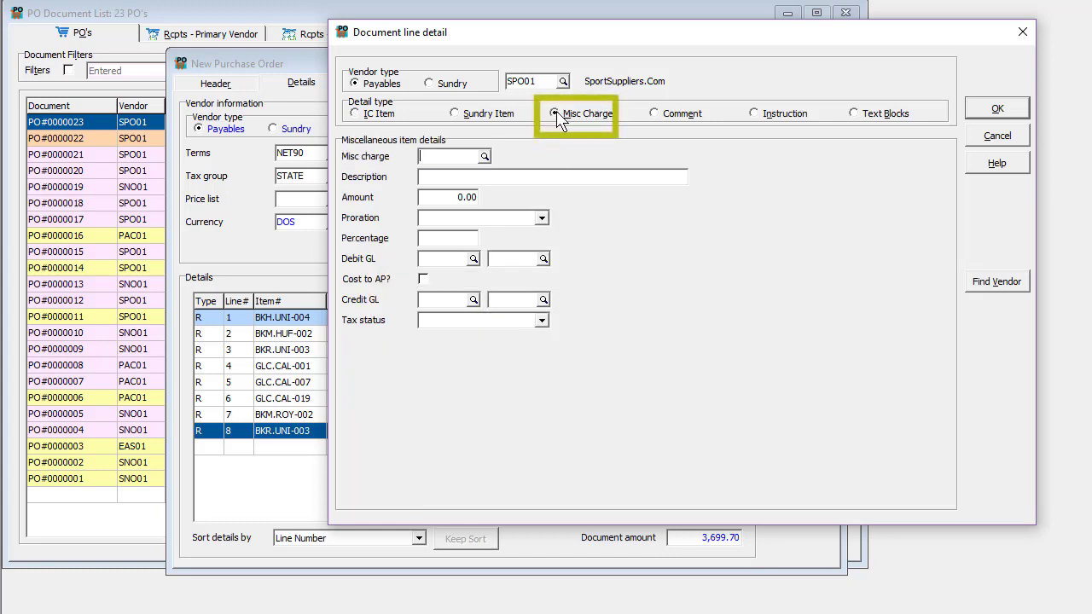
pyautogui.click(484, 156)
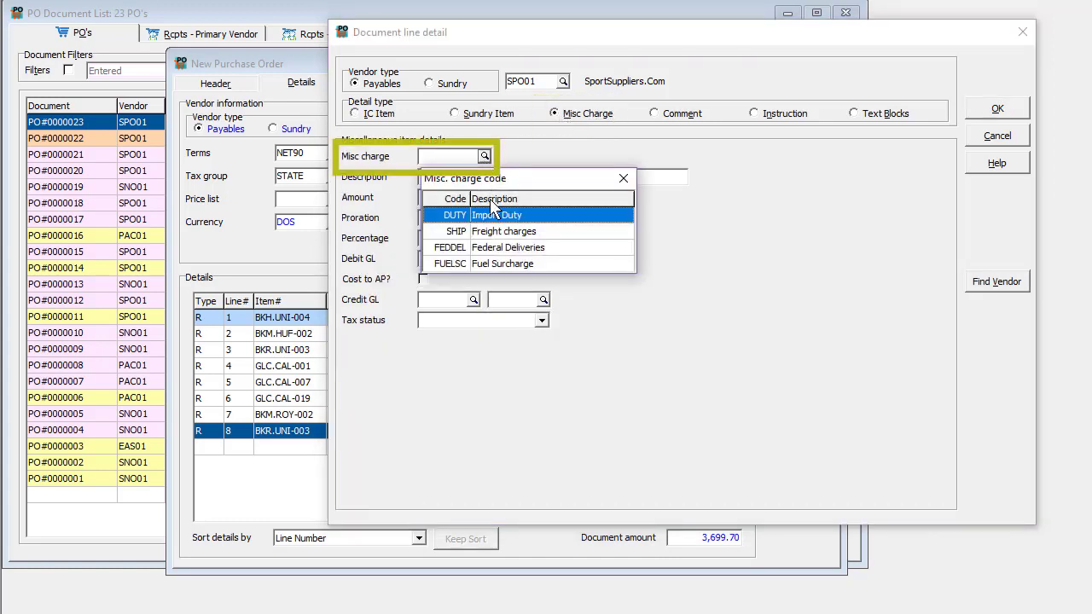
pyautogui.doubleClick(497, 233)
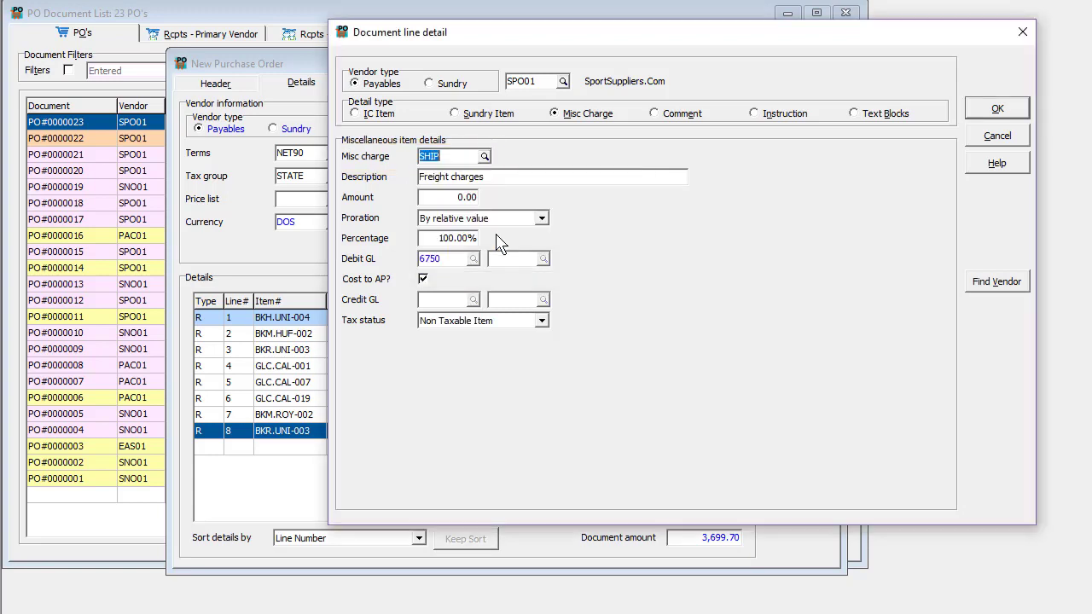
pyautogui.click(451, 197)
pyautogui.write('20')
pyautogui.press('Tab')
pyautogui.hotkey('alt', 'Down')
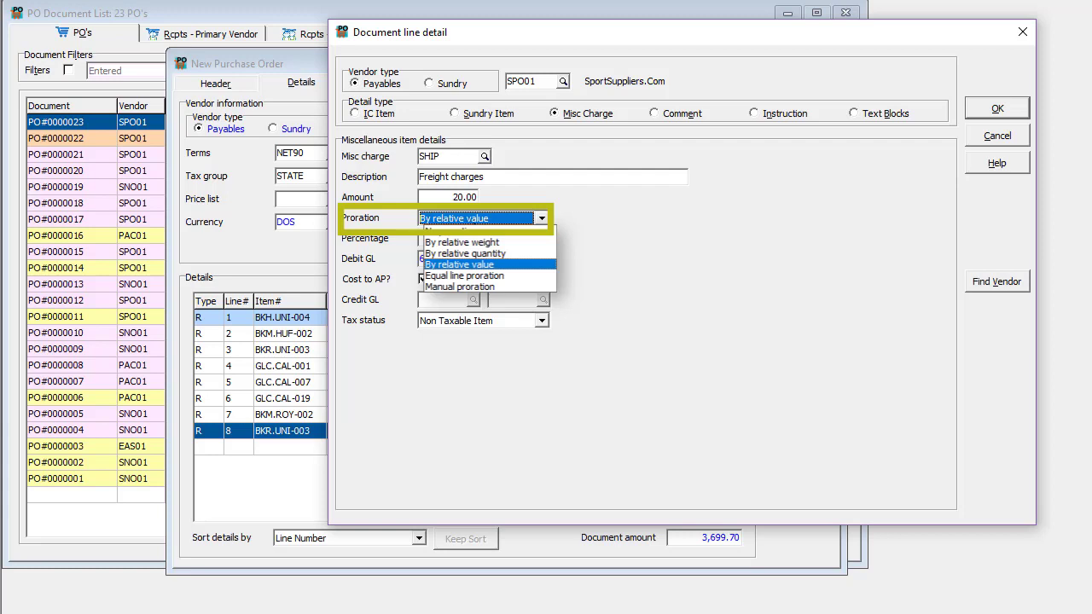
pyautogui.press('Return')
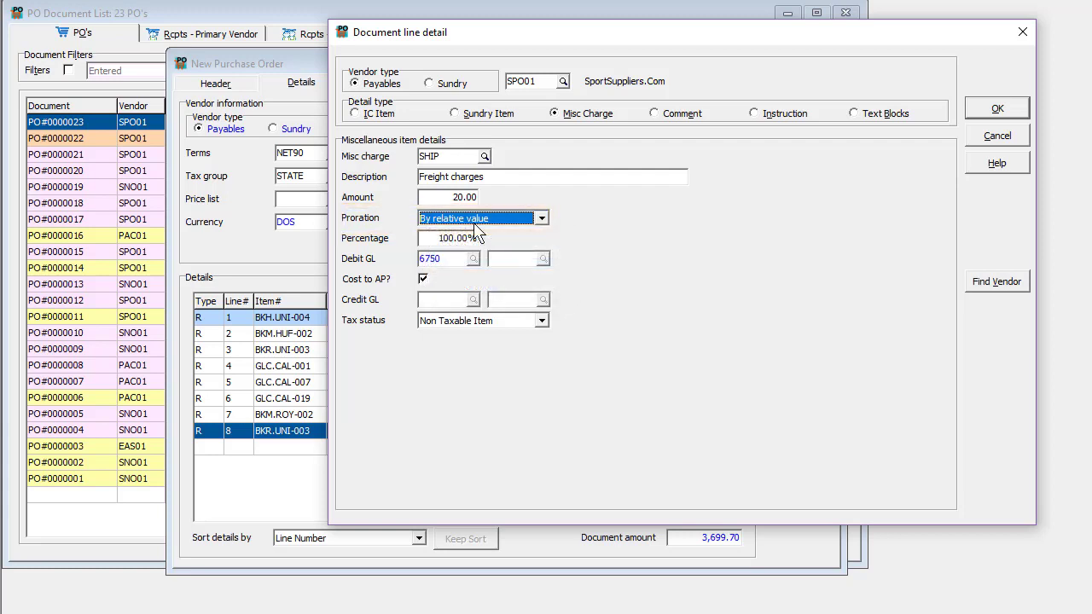
pyautogui.click(972, 115)
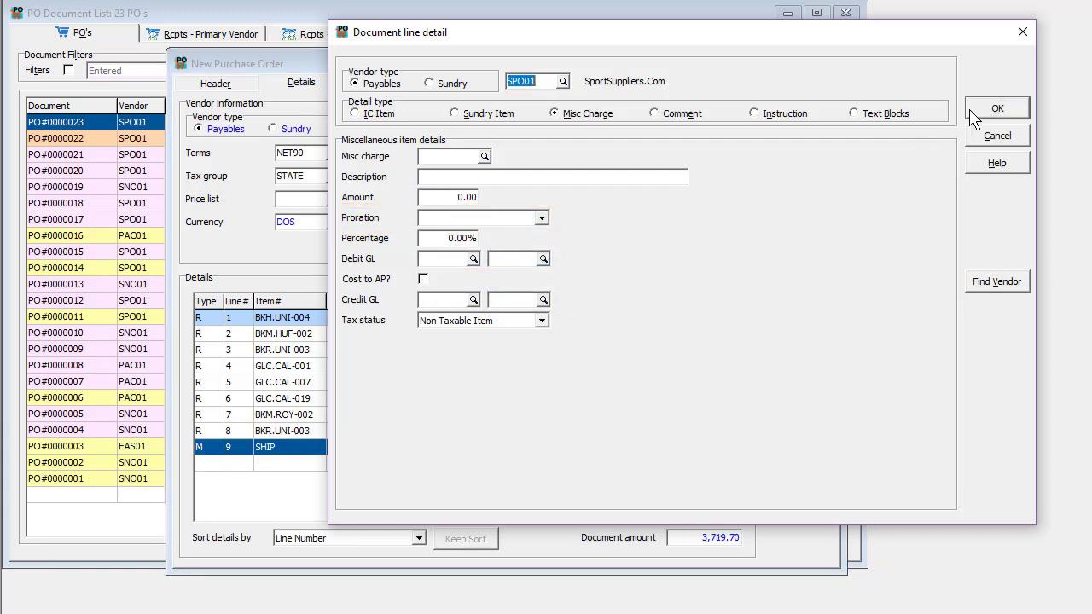
# Try the Comment, Instruction and Text Blocks line types, then cancel the line detail
pyautogui.click(667, 125)
pyautogui.click(762, 117)
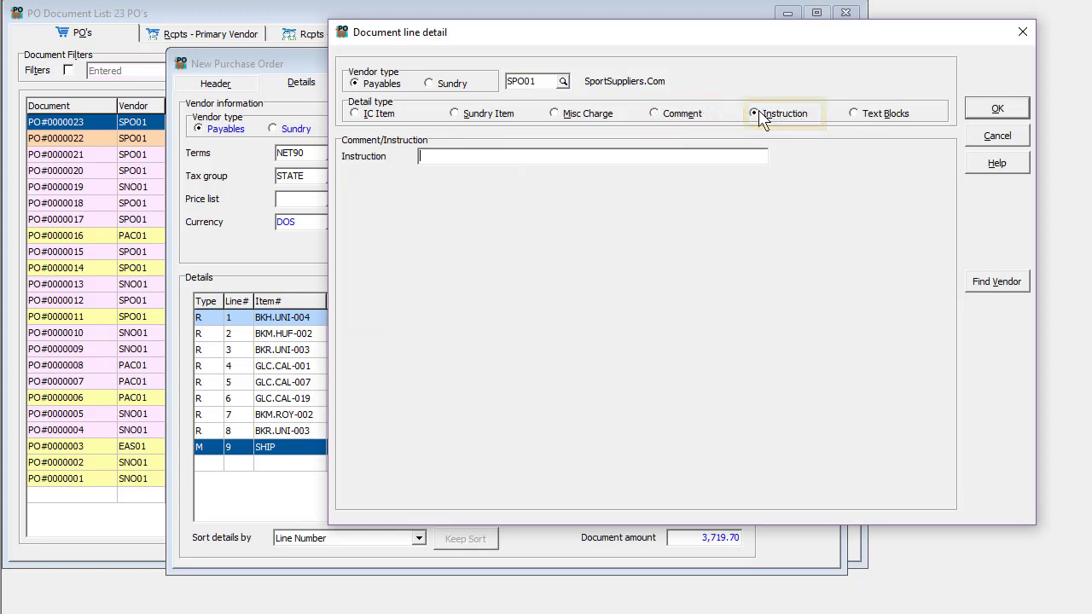
pyautogui.click(874, 119)
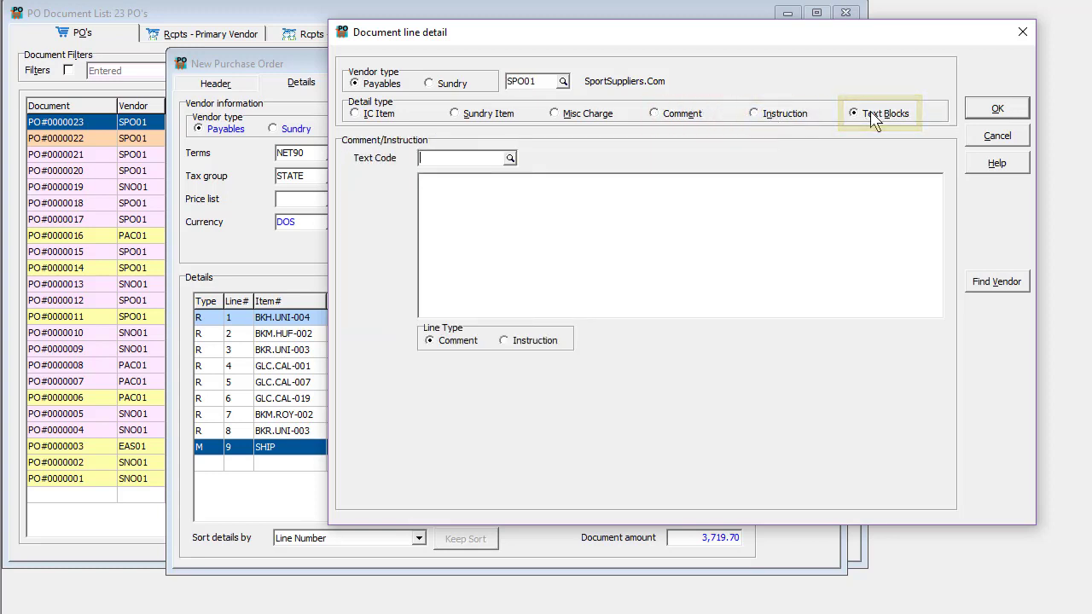
pyautogui.click(973, 135)
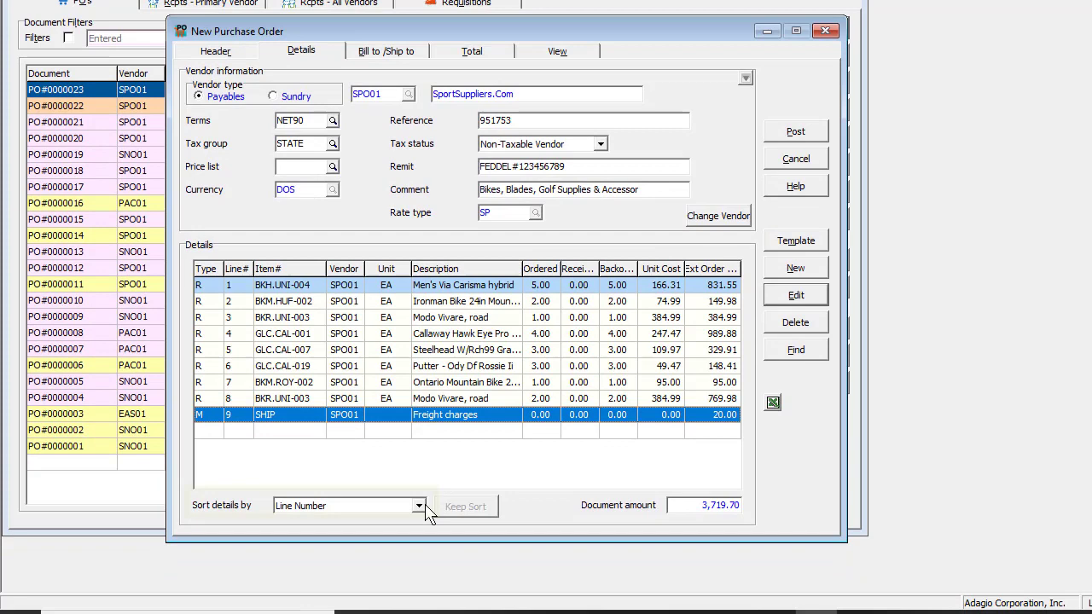
# Sort order lines by Item Number, keep the sort, and bring up a line's action menu
pyautogui.click(419, 506)
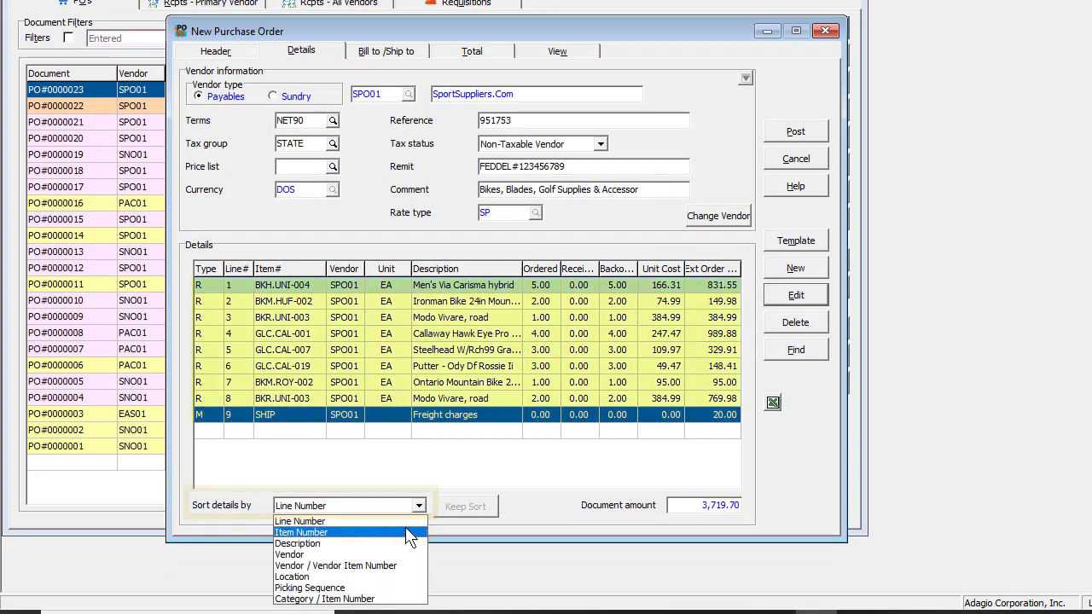
pyautogui.click(407, 532)
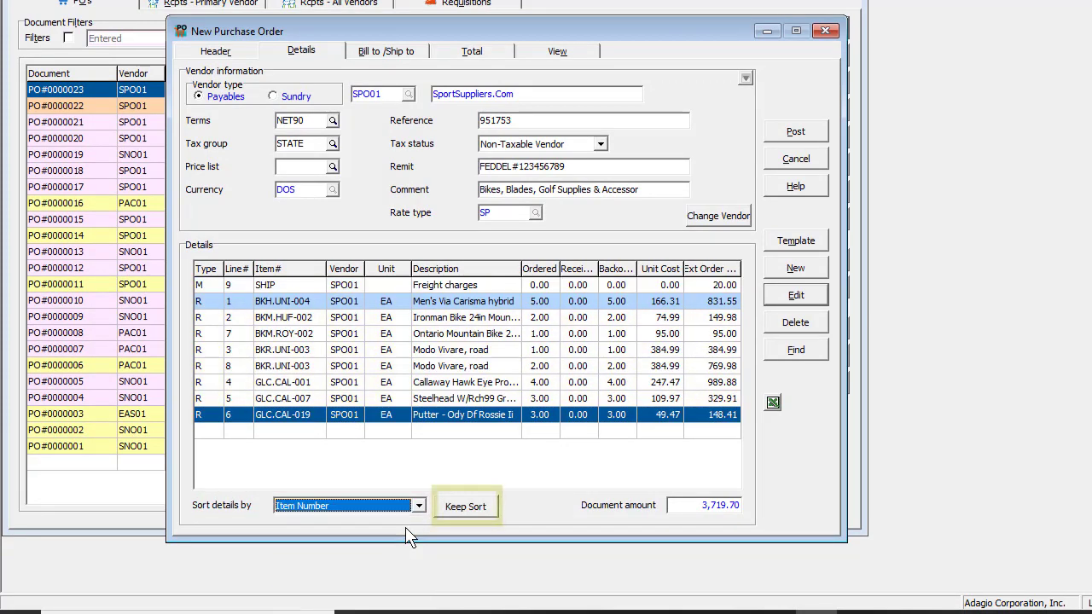
pyautogui.click(456, 513)
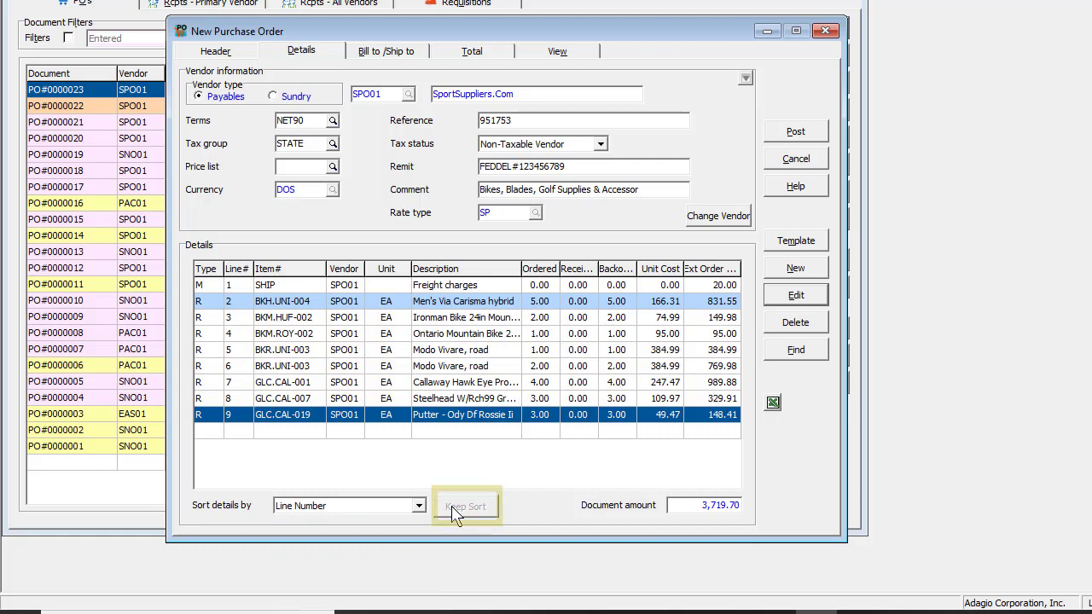
pyautogui.rightClick(335, 341)
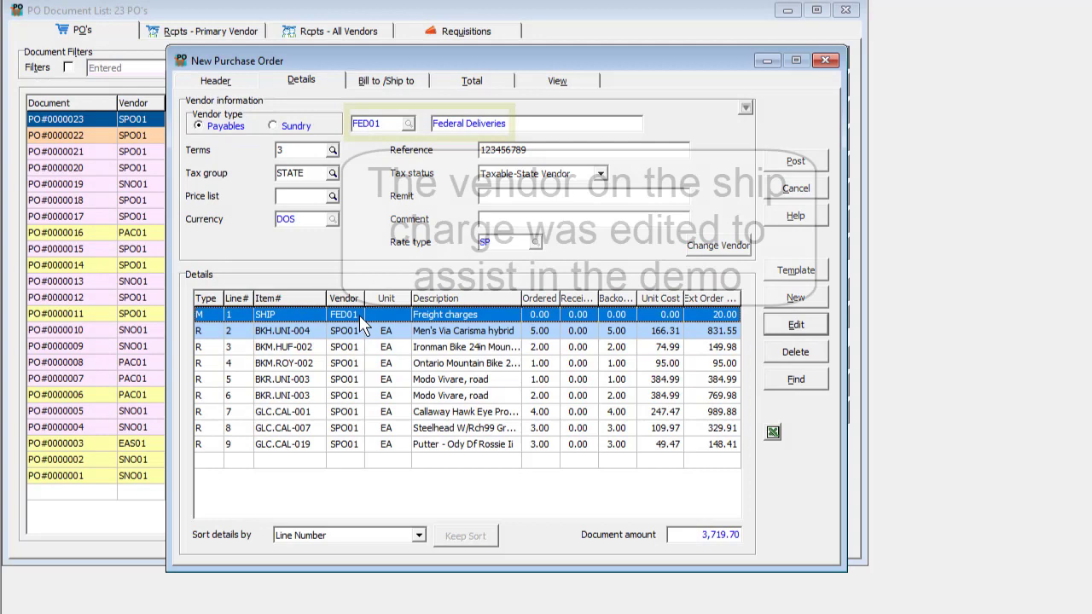
# Fill both bill-to and ship-to addresses from location code MD (1050 Washington Blvd., Laurel)
pyautogui.click(388, 82)
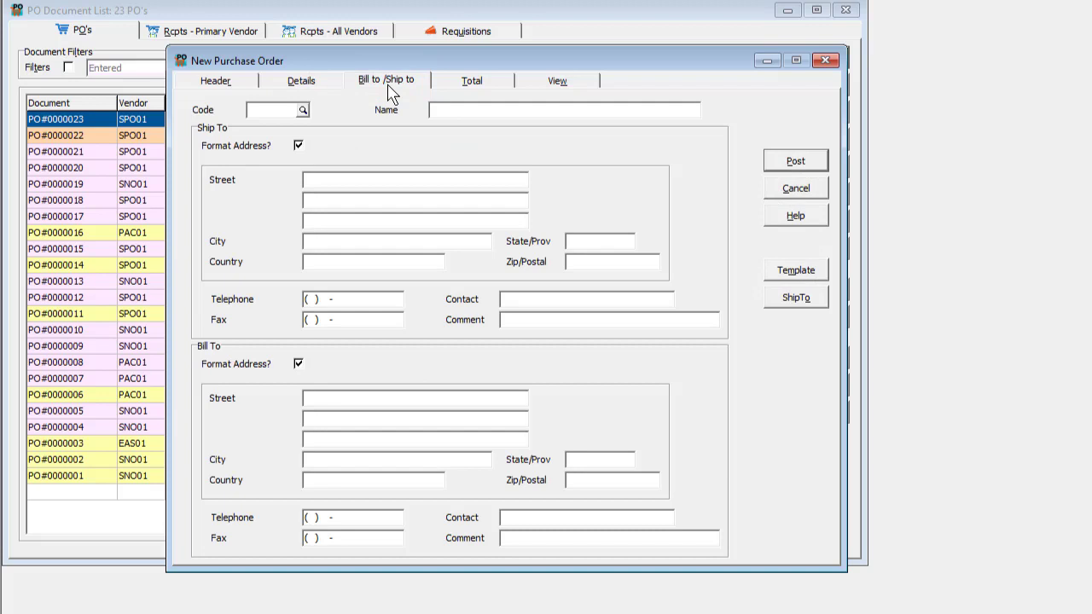
pyautogui.click(303, 111)
pyautogui.doubleClick(307, 188)
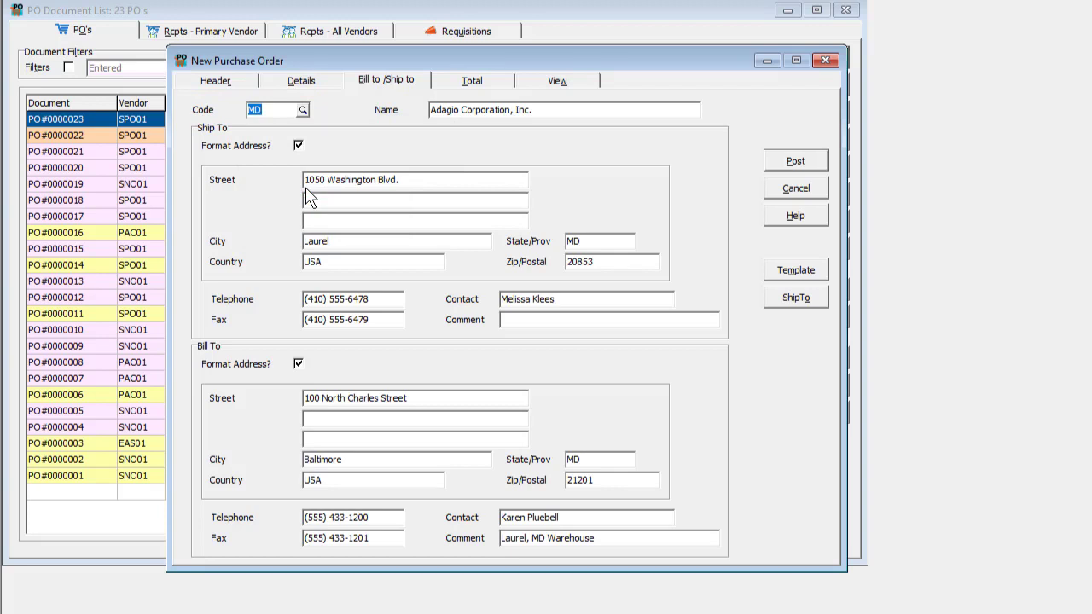
# Apply a 3% discount to SportSuppliers.Com, cutting its payable to 3,588.71, and preview the order
pyautogui.click(442, 86)
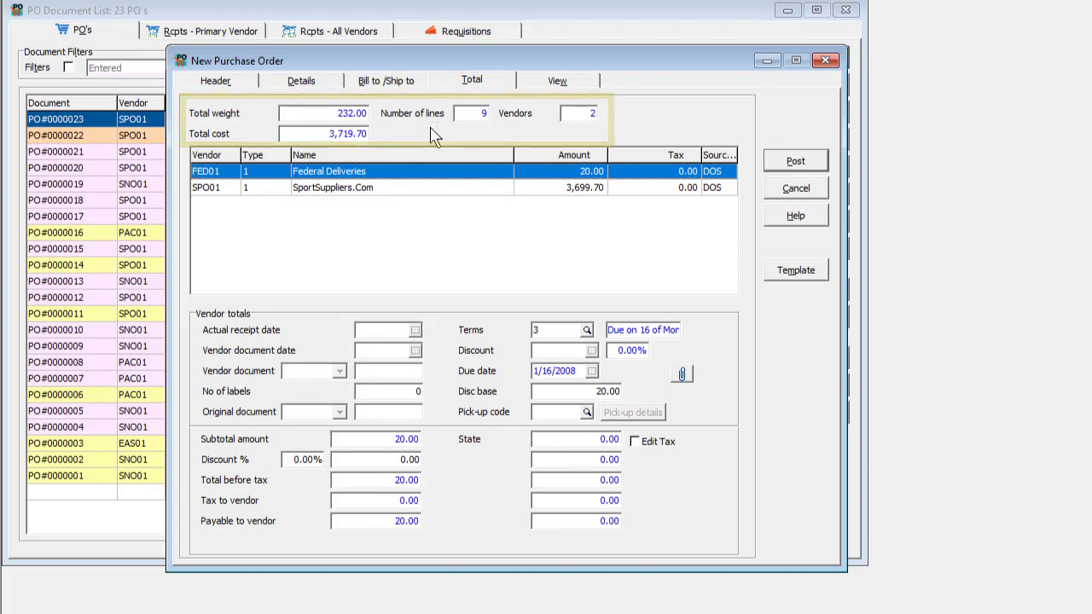
pyautogui.click(427, 190)
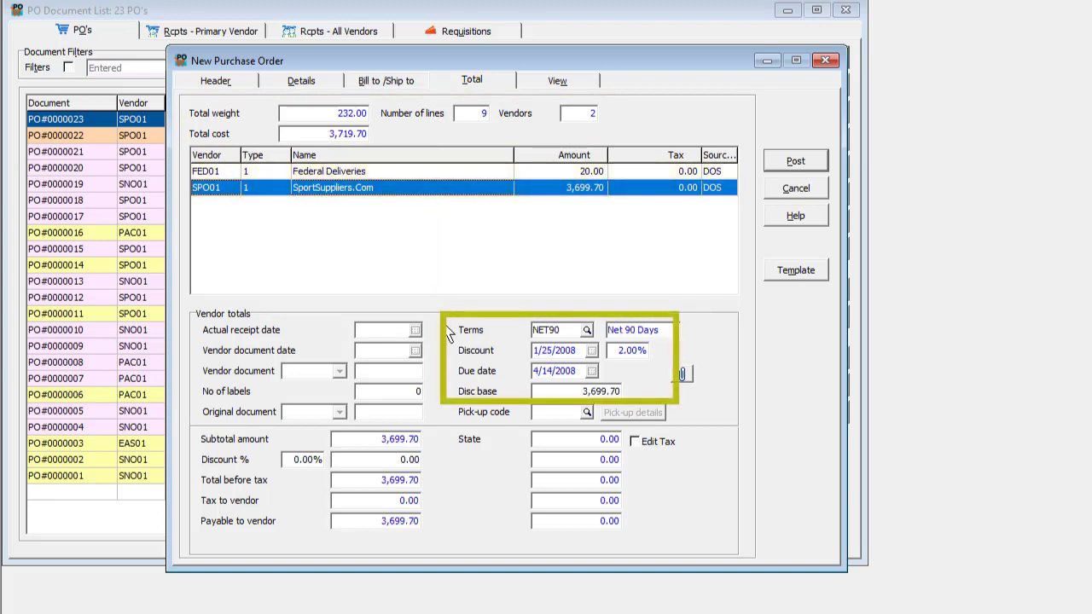
pyautogui.click(321, 459)
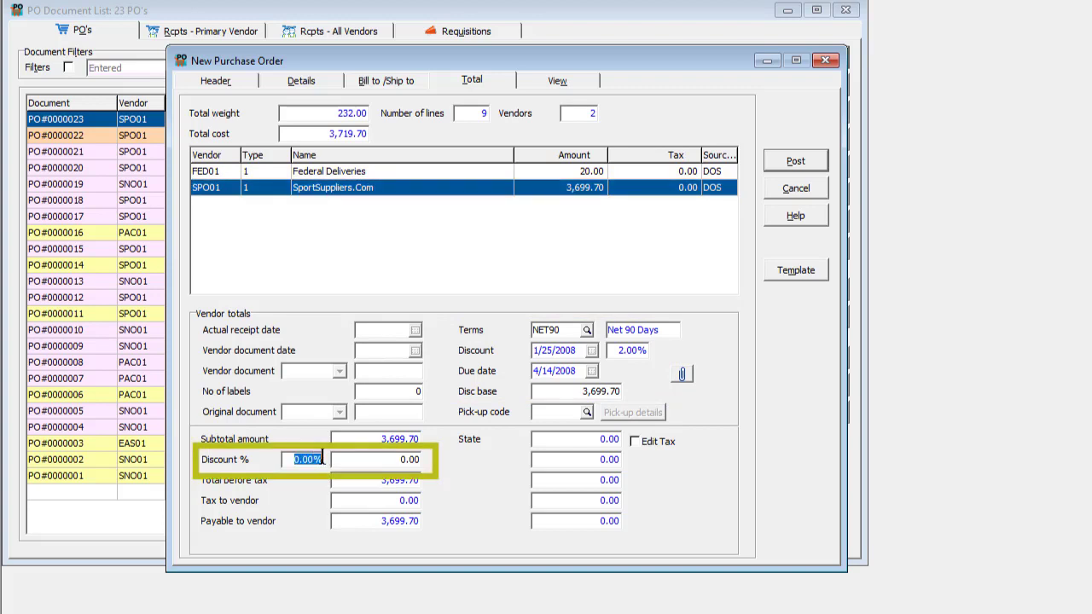
pyautogui.write('3')
pyautogui.press('Tab')
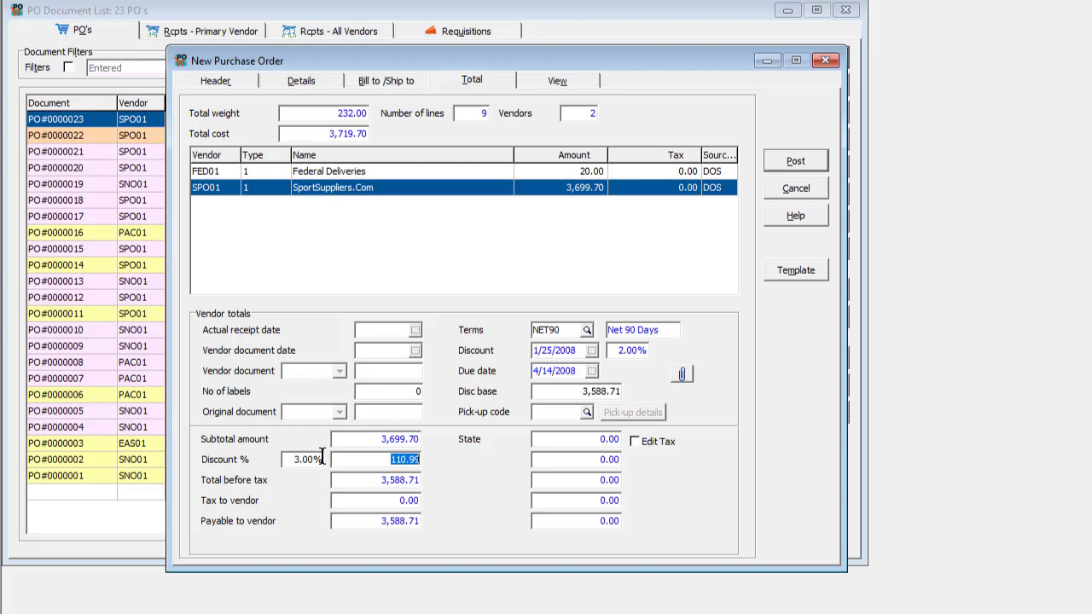
pyautogui.click(531, 85)
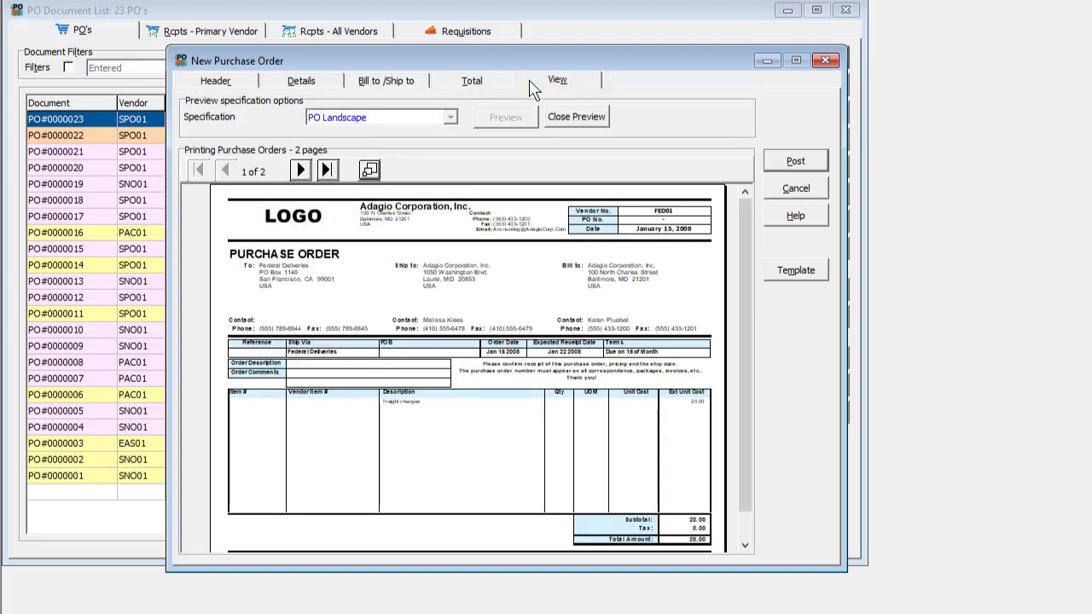
# Move to the second page of the purchase order preview
pyautogui.click(301, 171)
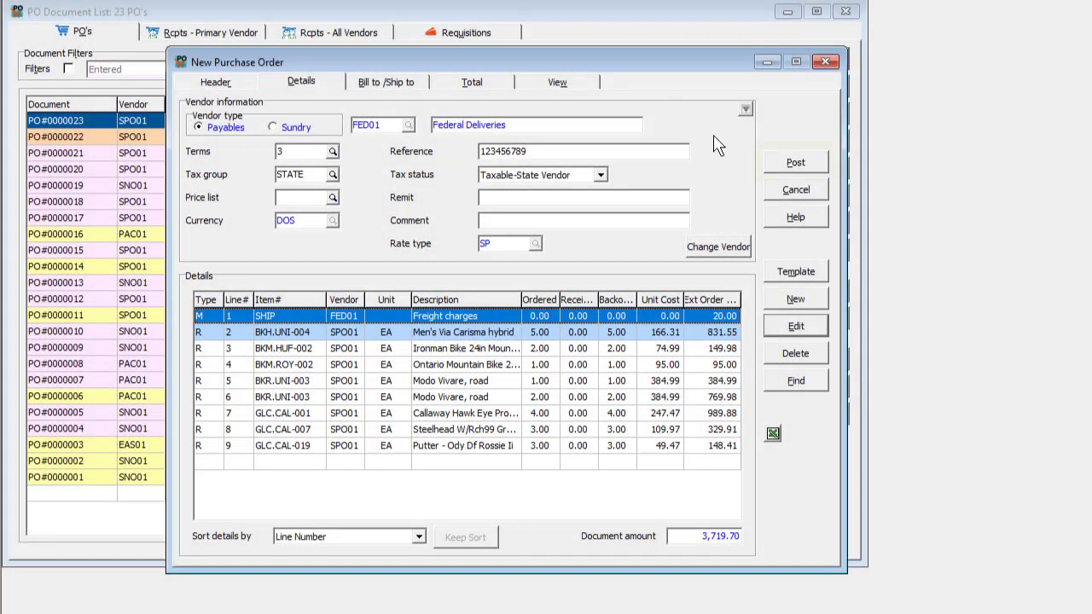
# Post the purchase order, accepting PO--0000024 as its document number
pyautogui.click(774, 170)
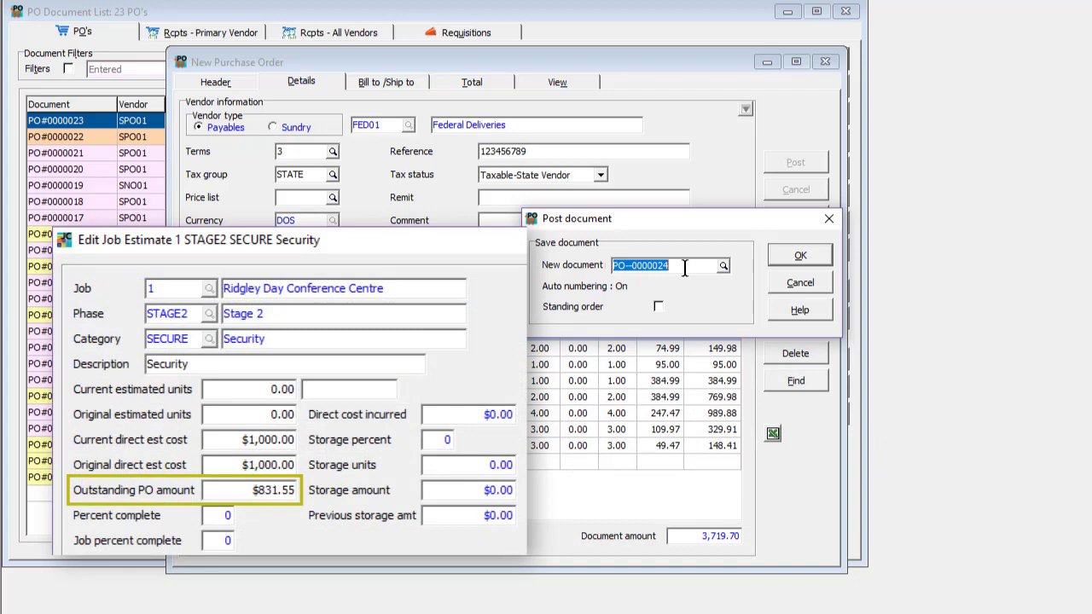
pyautogui.click(783, 258)
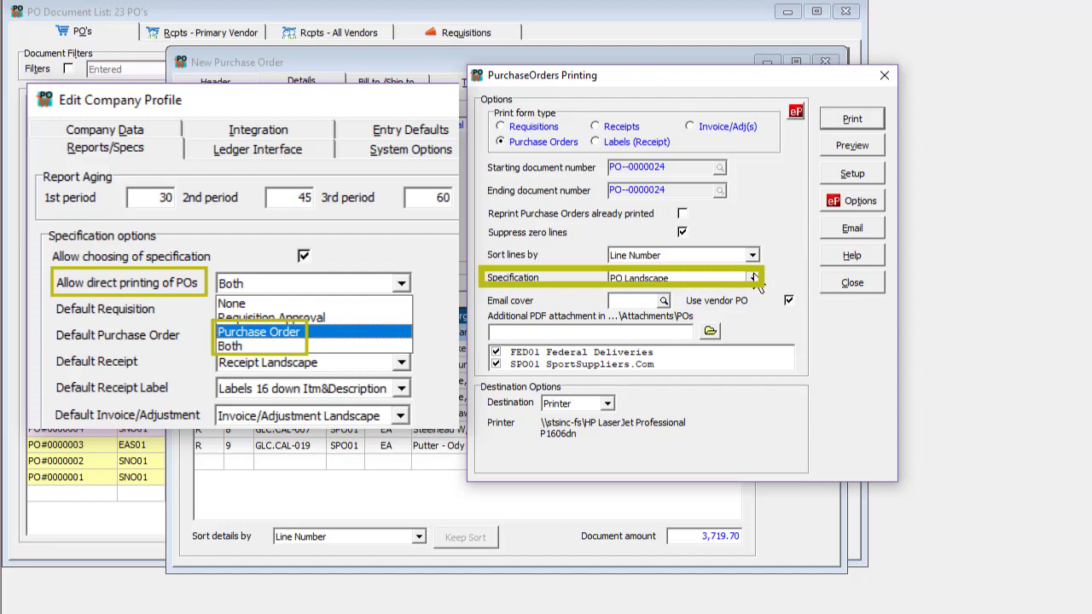
# Keep the PO Landscape print specification and close the printing dialog
pyautogui.click(753, 278)
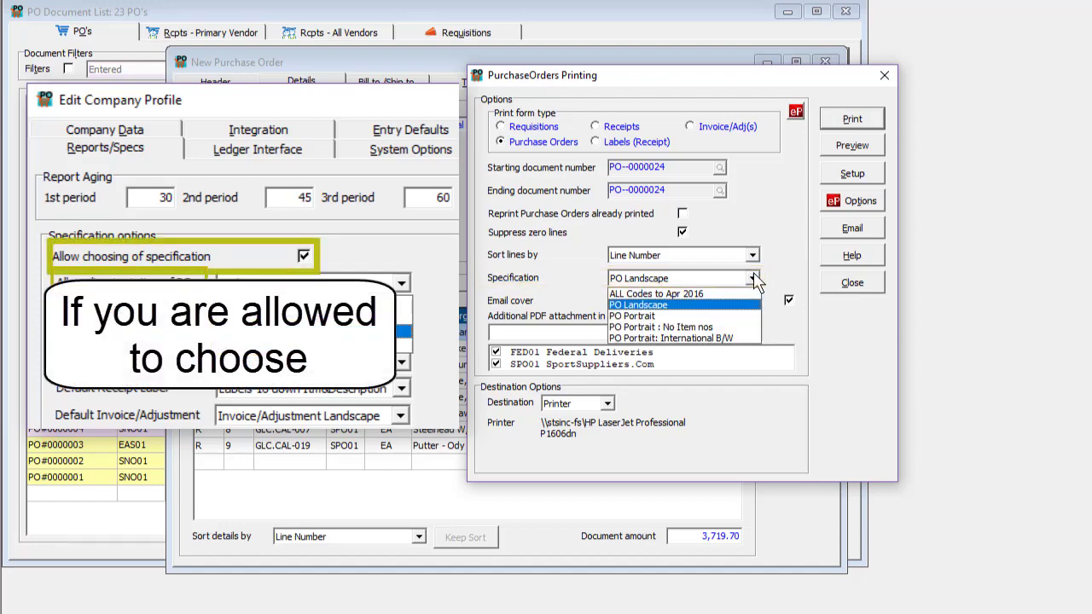
pyautogui.click(754, 279)
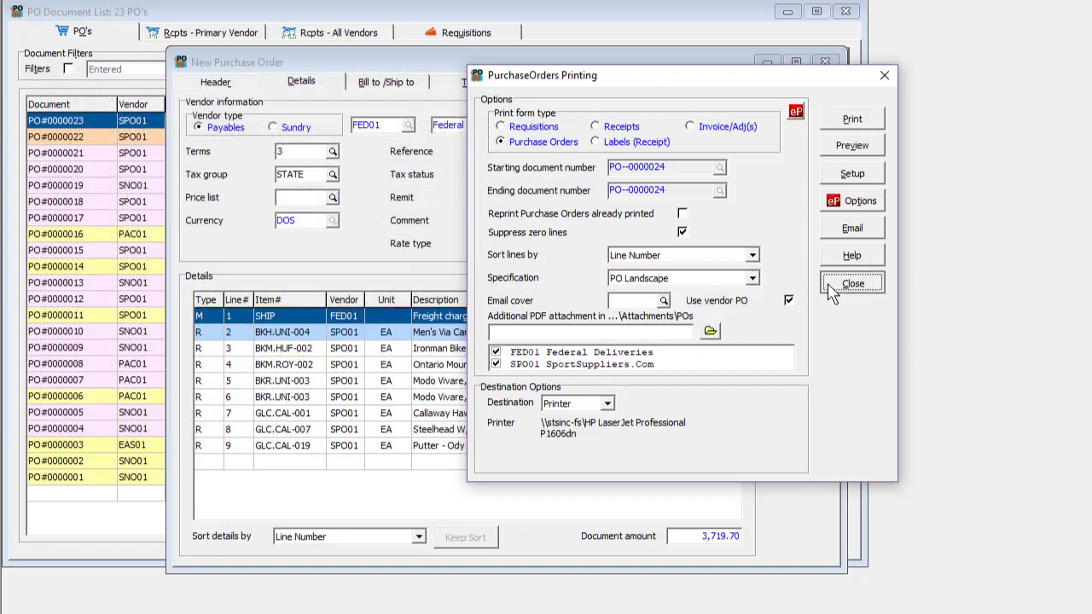
pyautogui.click(847, 284)
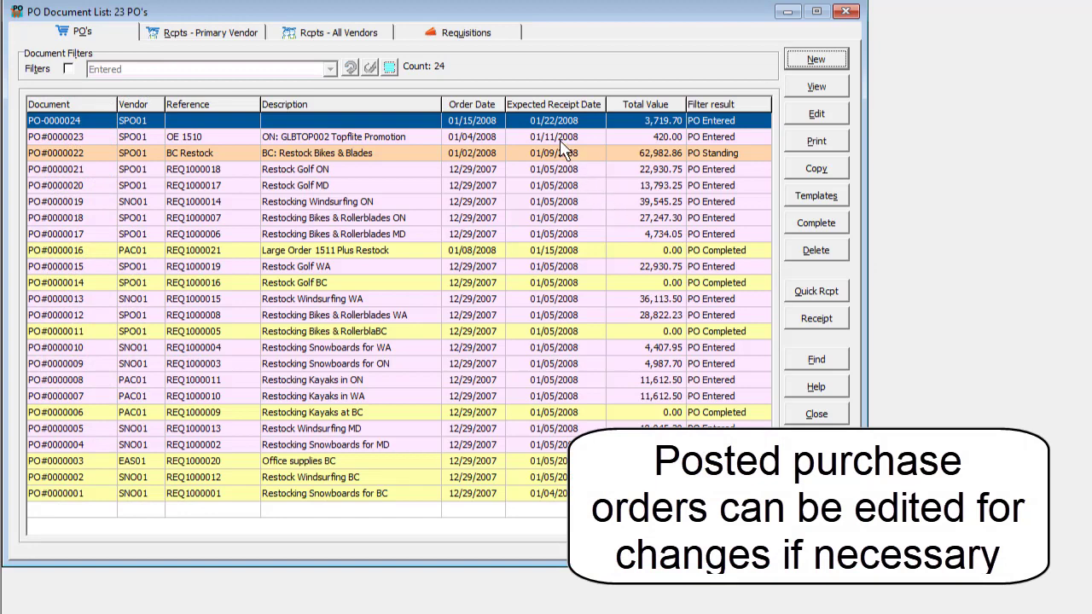